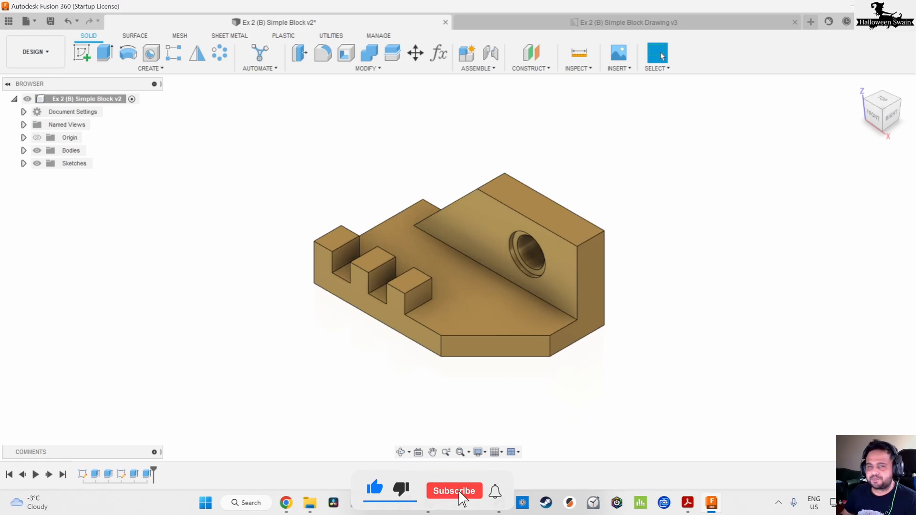
# Create a new design and start a sketch on the horizontal XY plane
pyautogui.moveTo(0, 165); pyautogui.dragTo(465, 0)
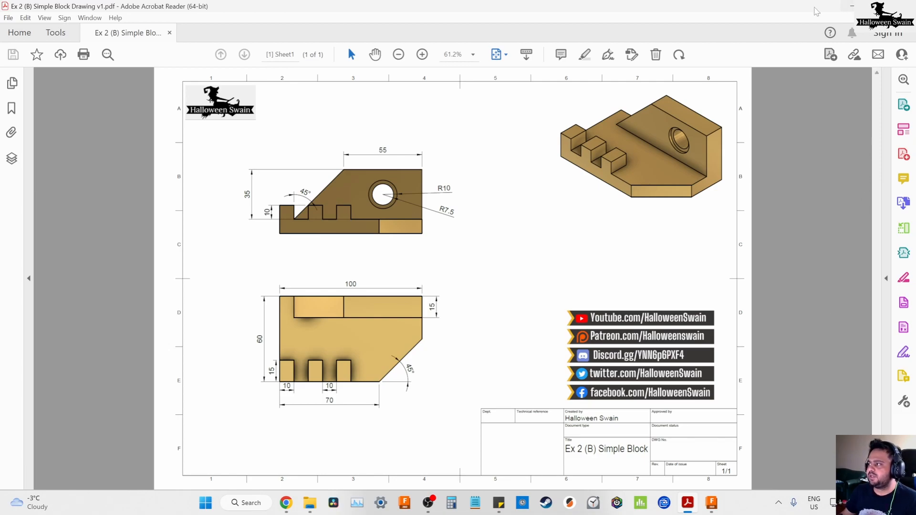
pyautogui.moveTo(685, 10); pyautogui.dragTo(0, 55)
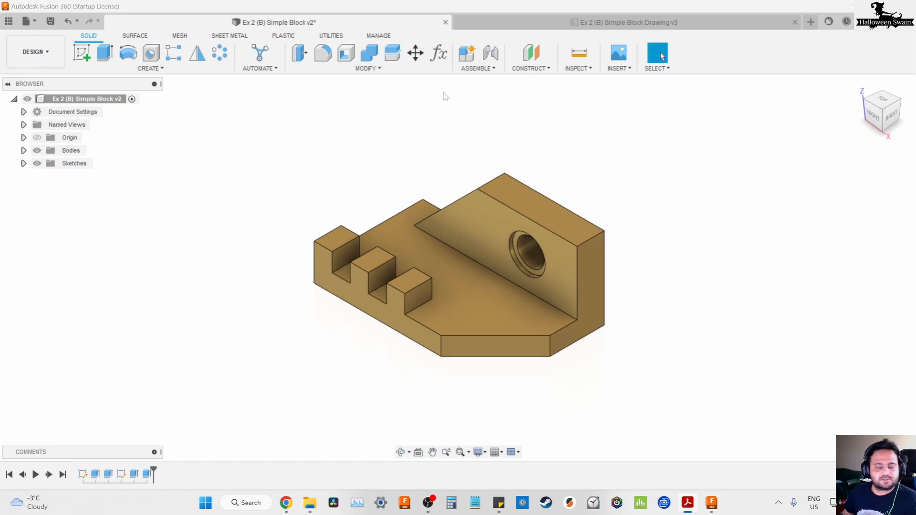
pyautogui.click(811, 22)
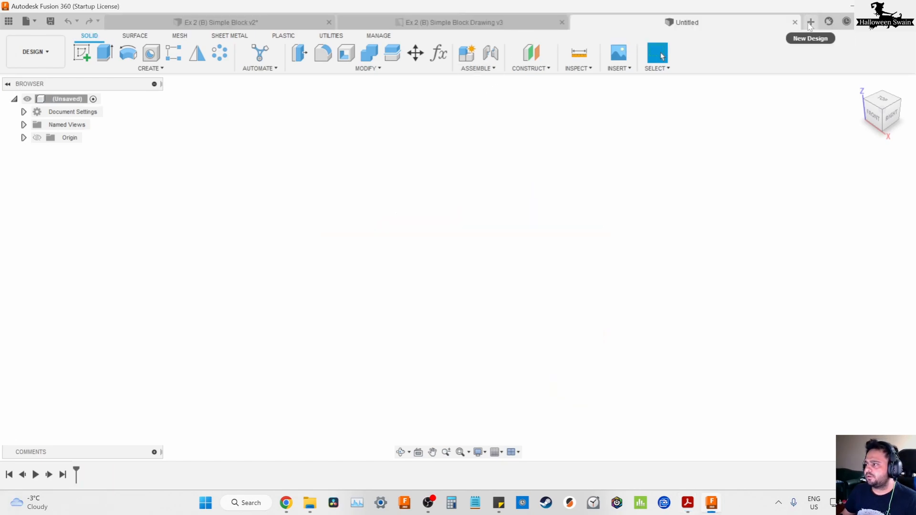
pyautogui.click(81, 53)
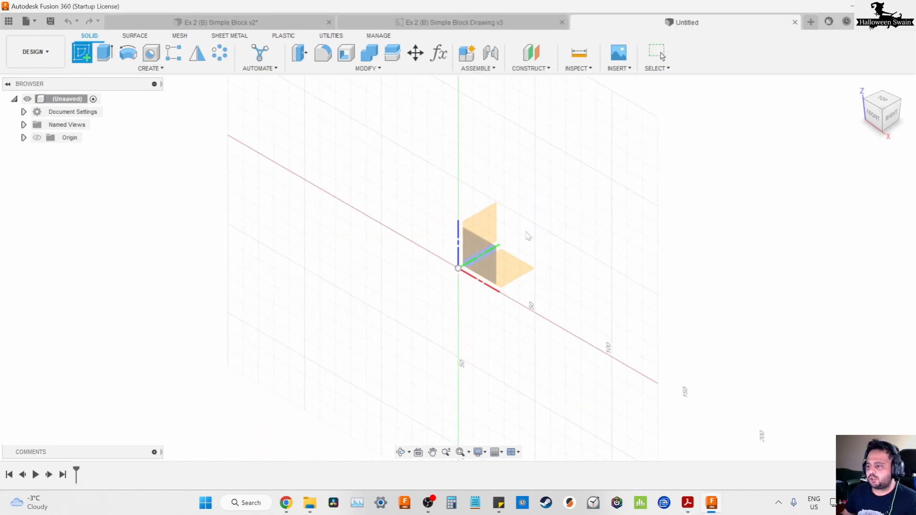
pyautogui.click(519, 275)
# Sketch a base rectangle 100 mm wide and 60 mm high with its lower-left corner at the origin
pyautogui.click(273, 23)
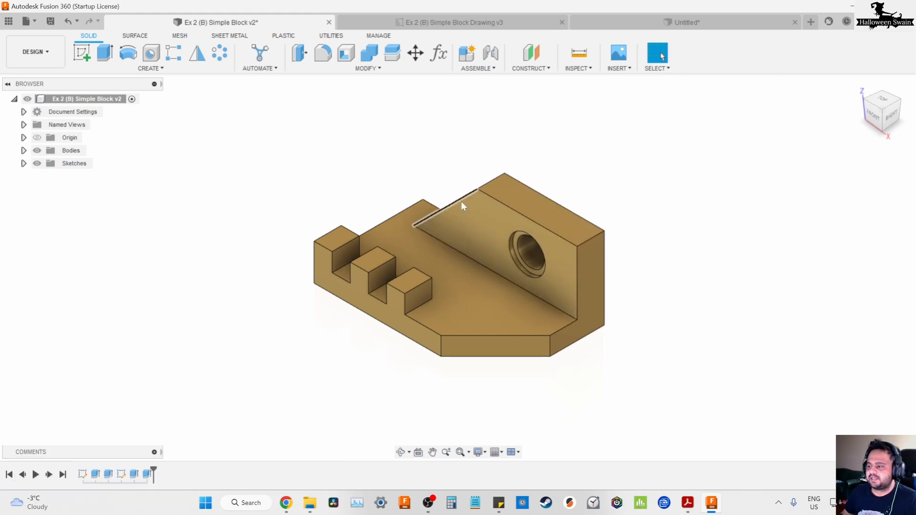
pyautogui.click(670, 26)
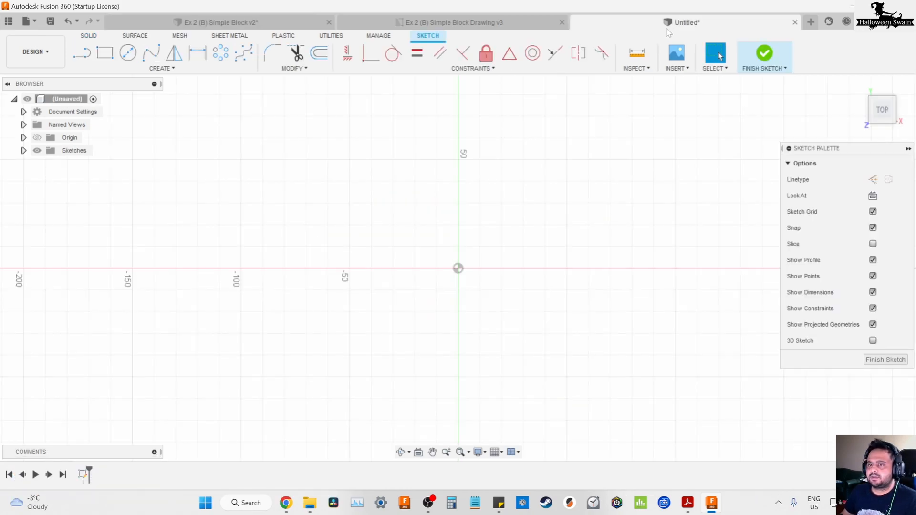
pyautogui.click(105, 52)
pyautogui.click(458, 268)
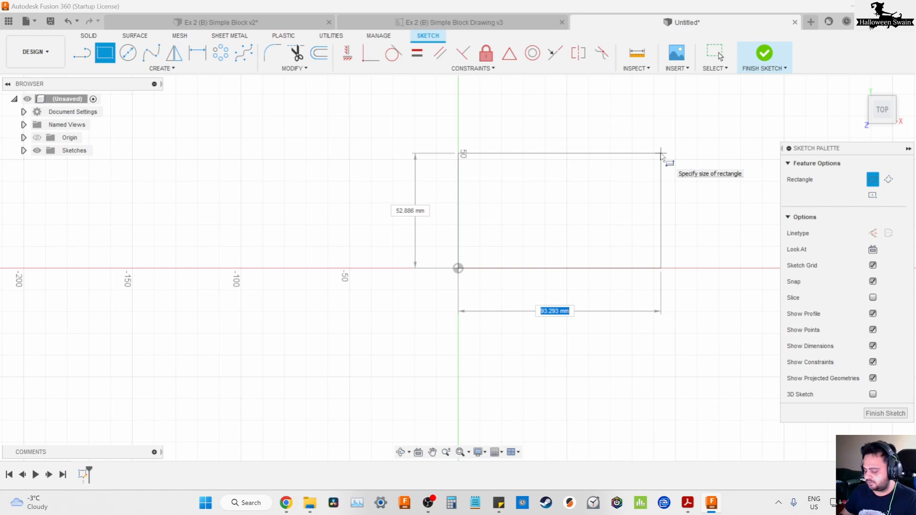
pyautogui.write('100')
pyautogui.press('Tab')
pyautogui.write('60')
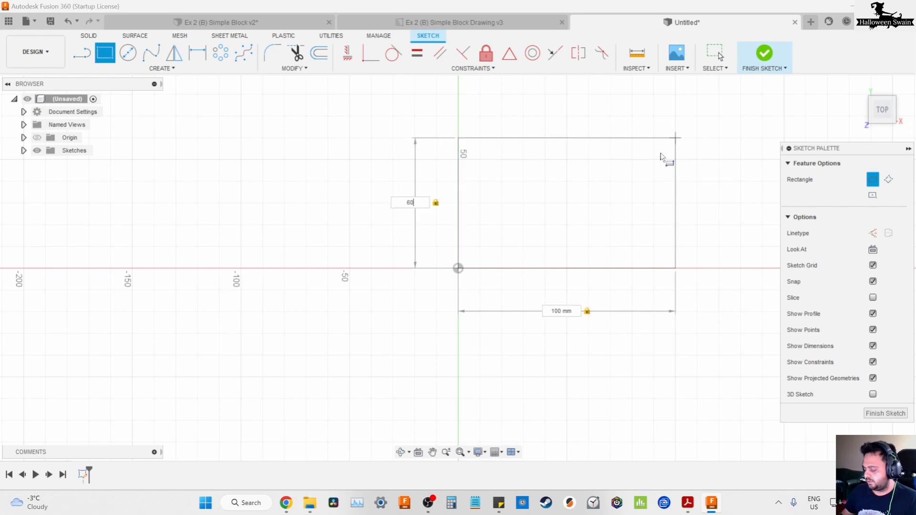
pyautogui.press('Return')
pyautogui.press('Escape')
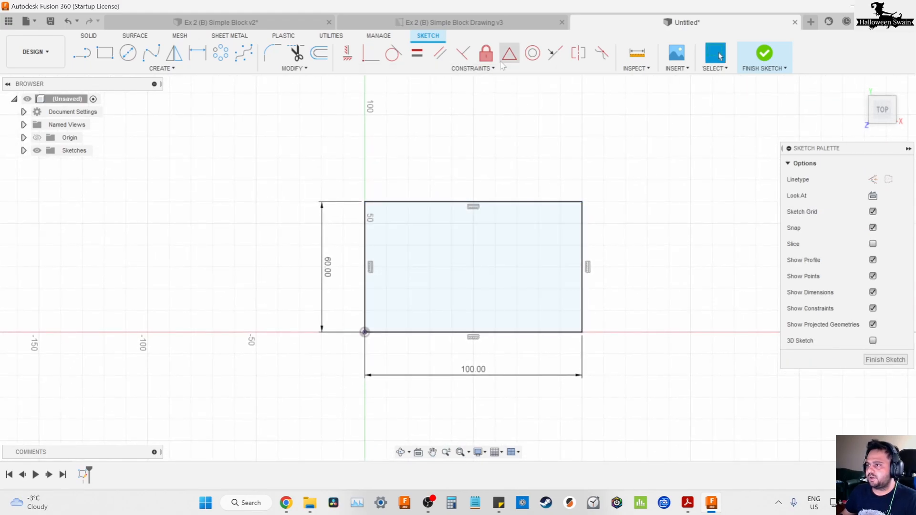
# Sketch three spaced upright rectangles about 10 mm wide along the base rectangle's bottom edge, the first flush with its left edge
pyautogui.click(477, 23)
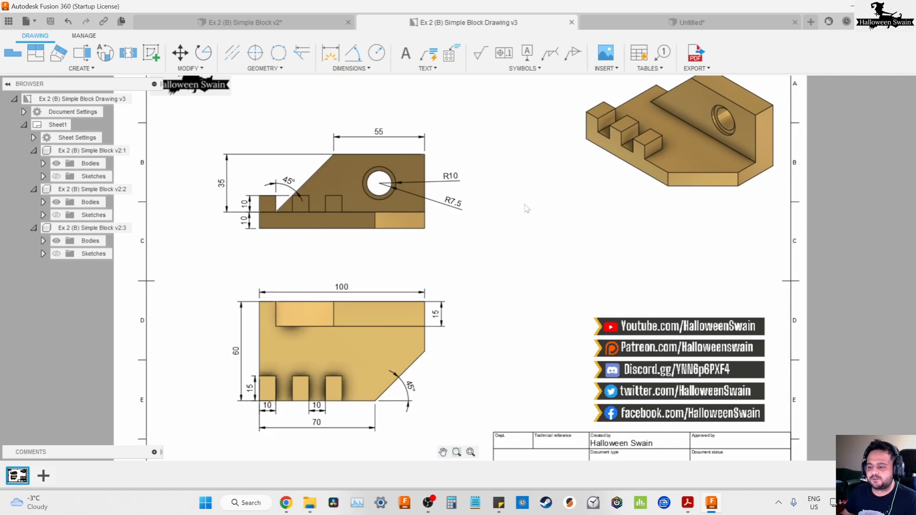
pyautogui.click(690, 22)
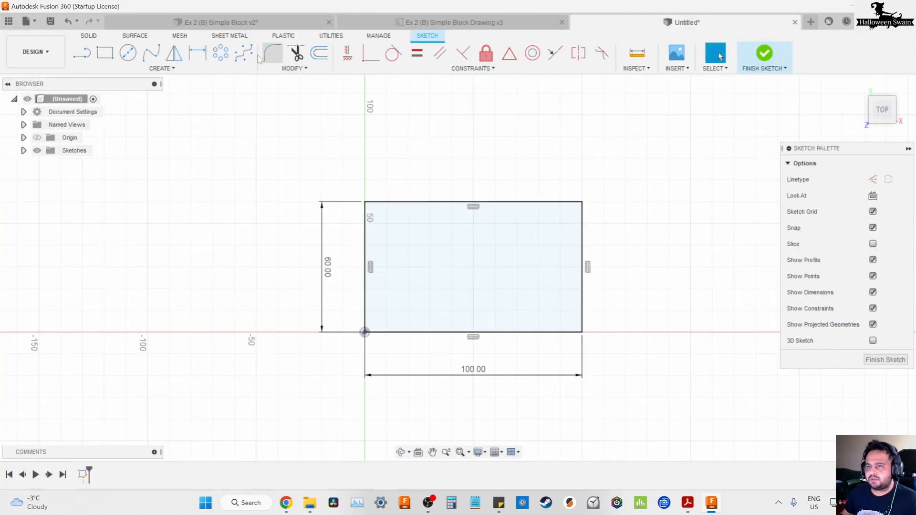
pyautogui.click(105, 53)
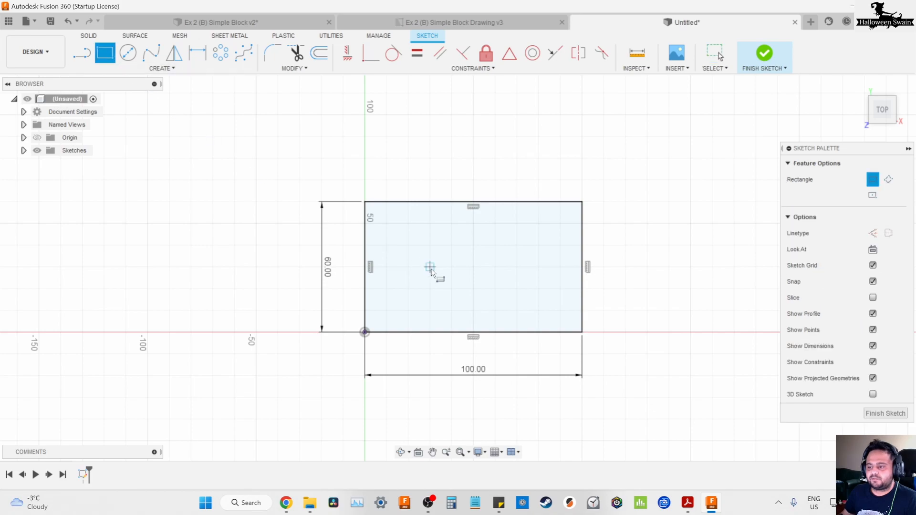
pyautogui.click(365, 293)
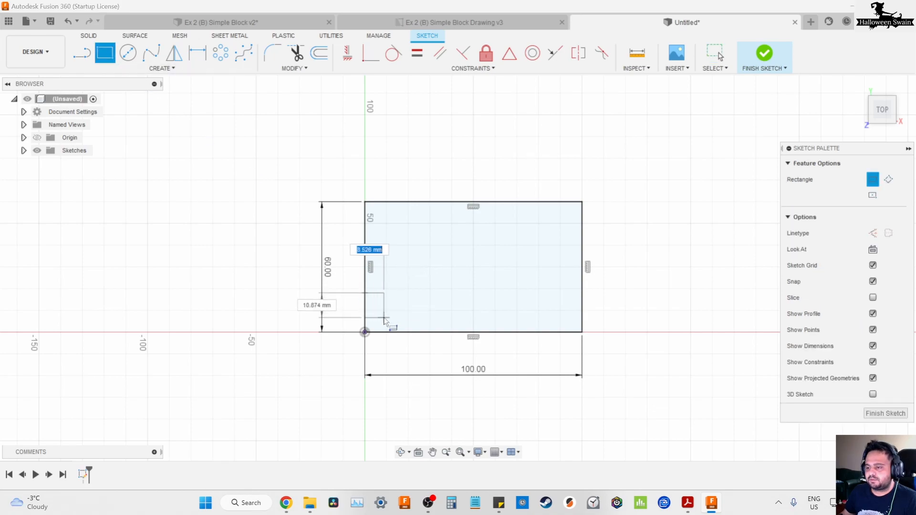
pyautogui.click(401, 293)
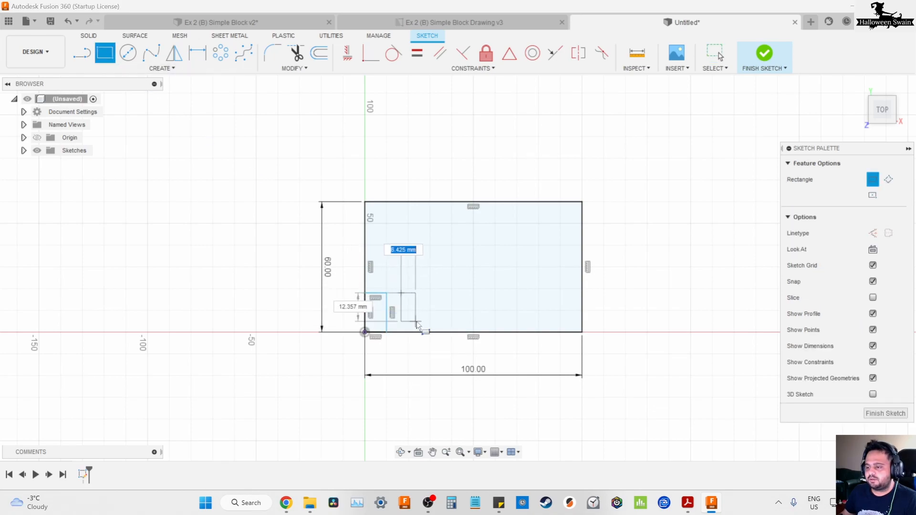
pyautogui.click(423, 332)
pyautogui.click(438, 293)
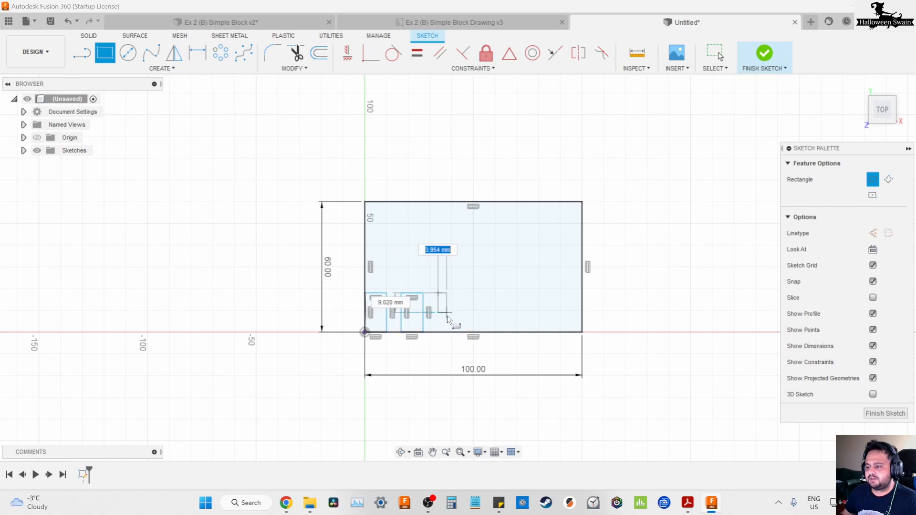
pyautogui.click(460, 332)
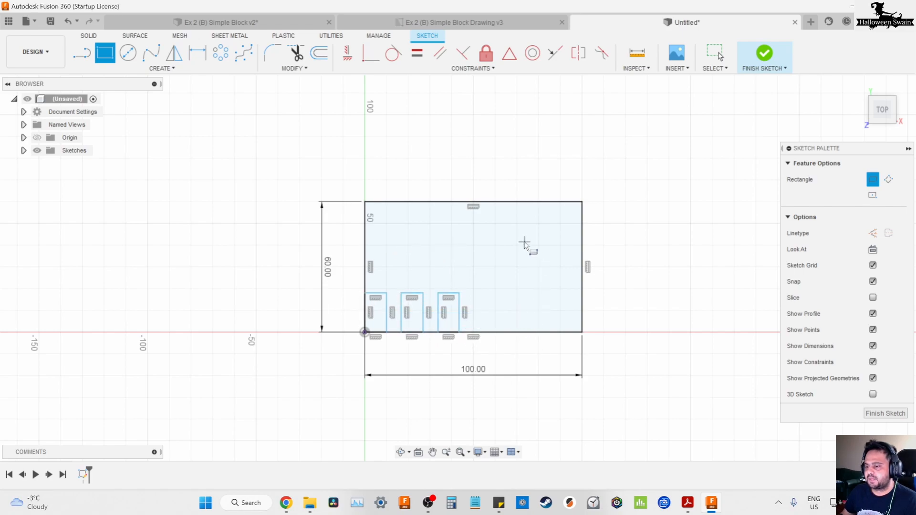
pyautogui.scroll(3, 431, 336)
pyautogui.press('Escape')
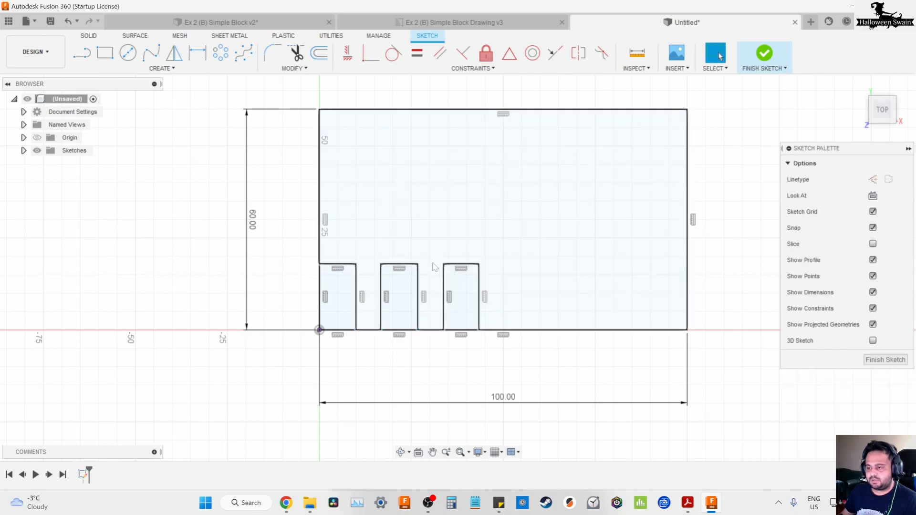
# Dimension the height of the first small rectangle, at the origin, to 15 mm
pyautogui.click(199, 54)
pyautogui.click(356, 296)
pyautogui.click(281, 291)
pyautogui.write('15')
pyautogui.press('Return')
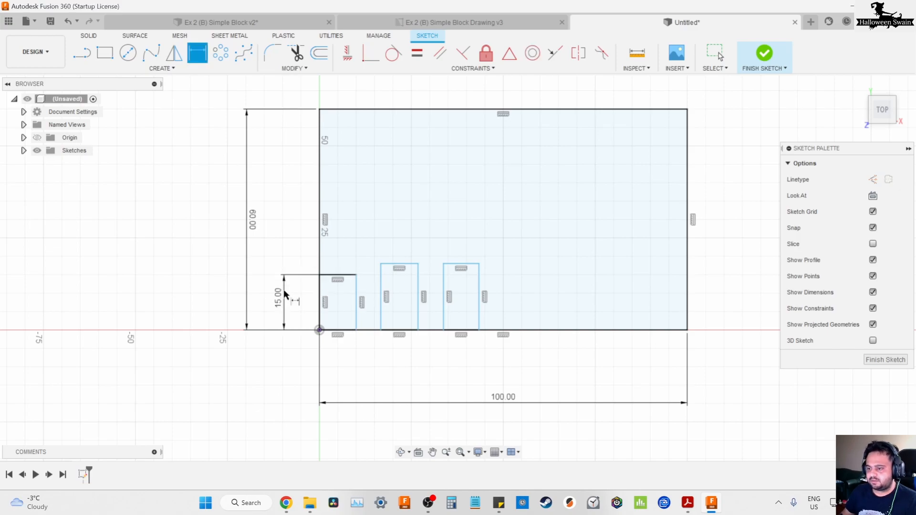
pyautogui.press('Escape')
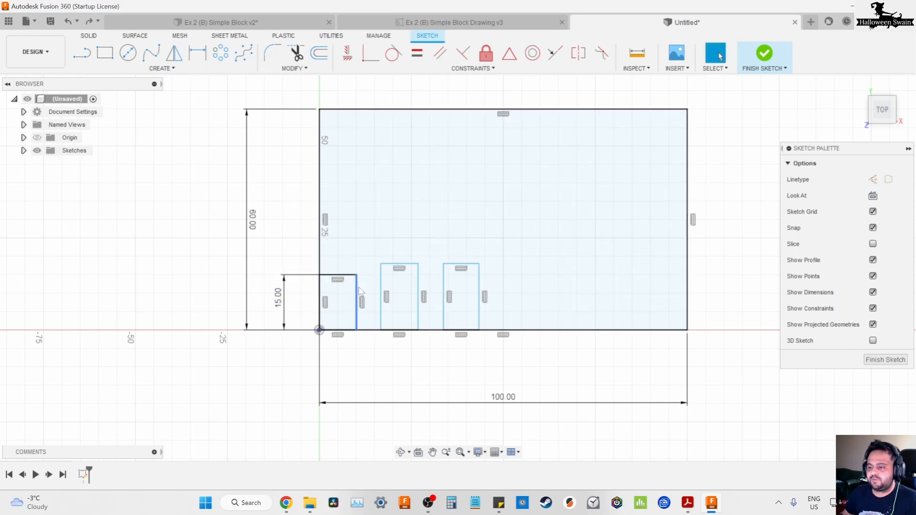
# Apply an Equal constraint to the right-hand vertical sides of the three small rectangles
pyautogui.click(356, 292)
pyautogui.keyDown('shift'); pyautogui.click(419, 295); pyautogui.keyUp('shift')
pyautogui.keyDown('shift'); pyautogui.click(479, 292); pyautogui.keyUp('shift')
pyautogui.click(417, 54)
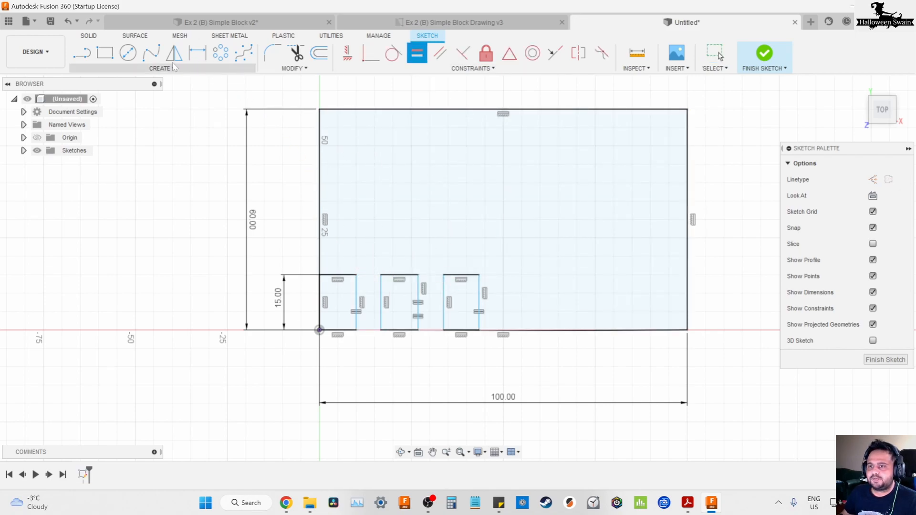
# Dimension the width of each of the three small rectangles to 10 mm
pyautogui.click(197, 55)
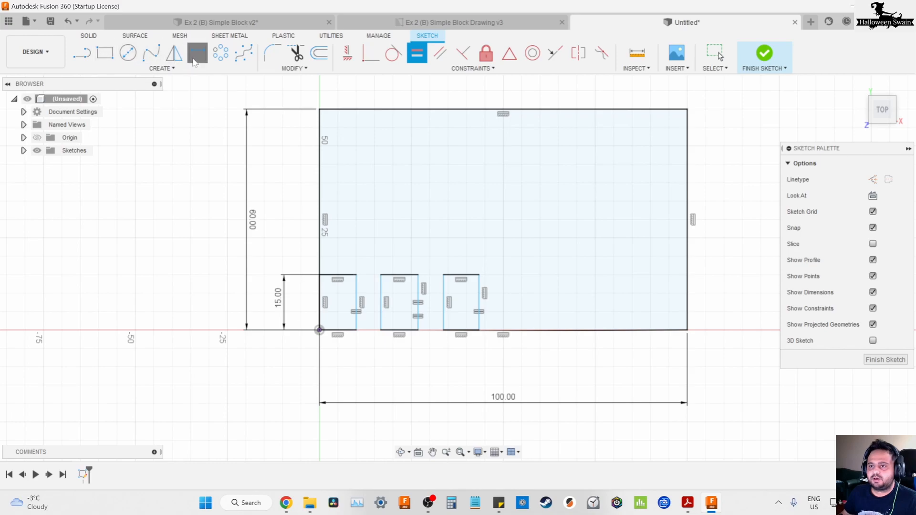
pyautogui.click(344, 276)
pyautogui.click(344, 254)
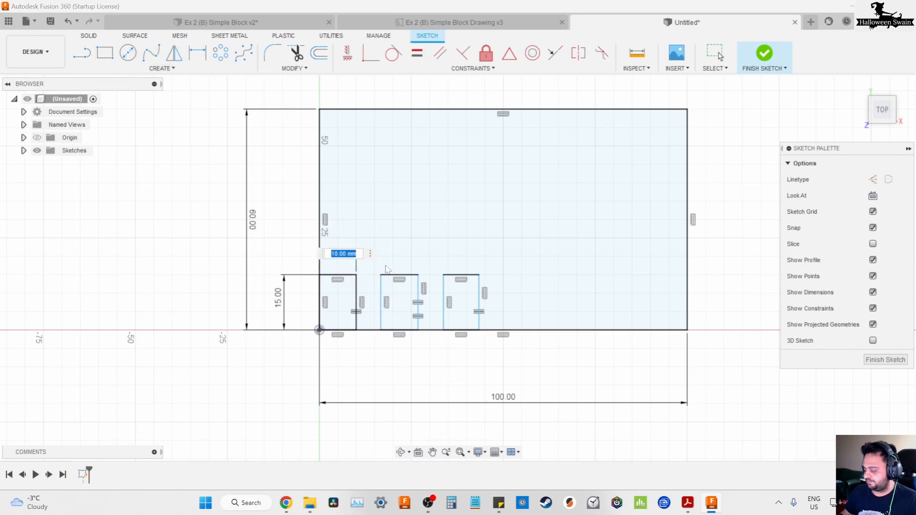
pyautogui.press('Return')
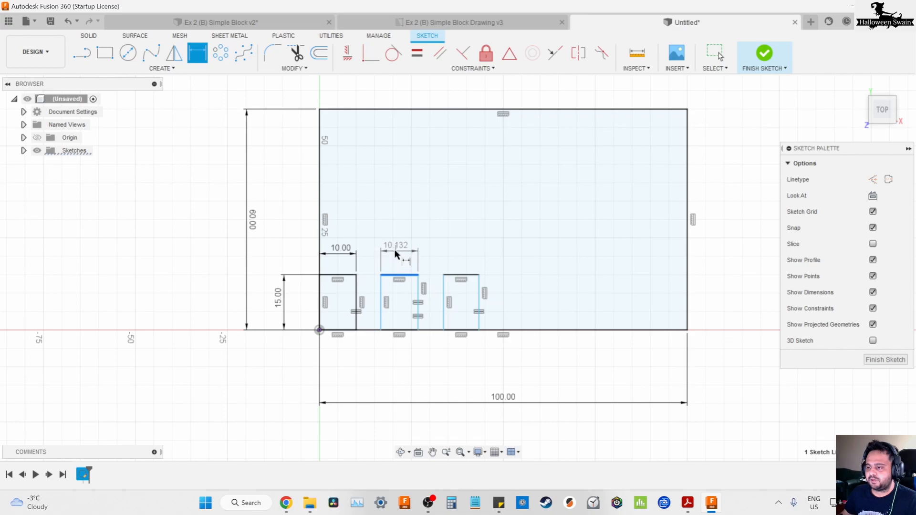
pyautogui.click(395, 254)
pyautogui.write('10')
pyautogui.press('Return')
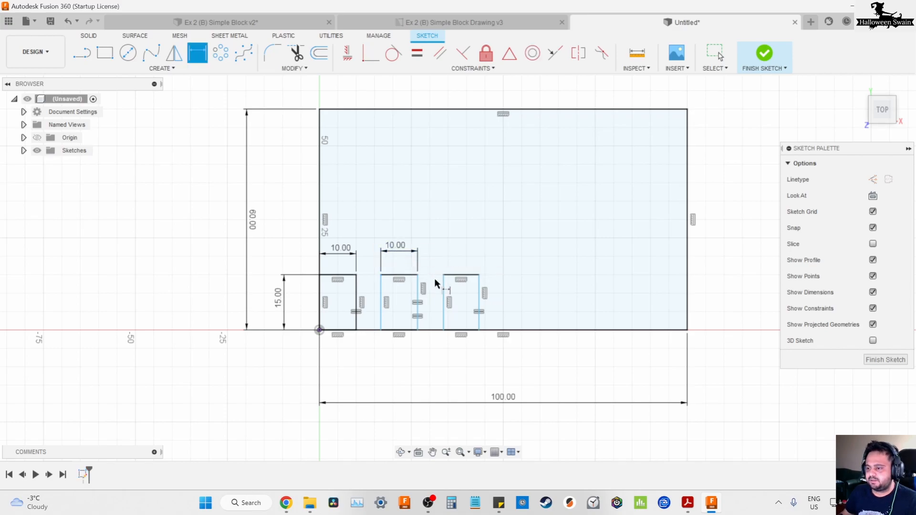
pyautogui.click(455, 276)
pyautogui.click(457, 247)
pyautogui.write('10')
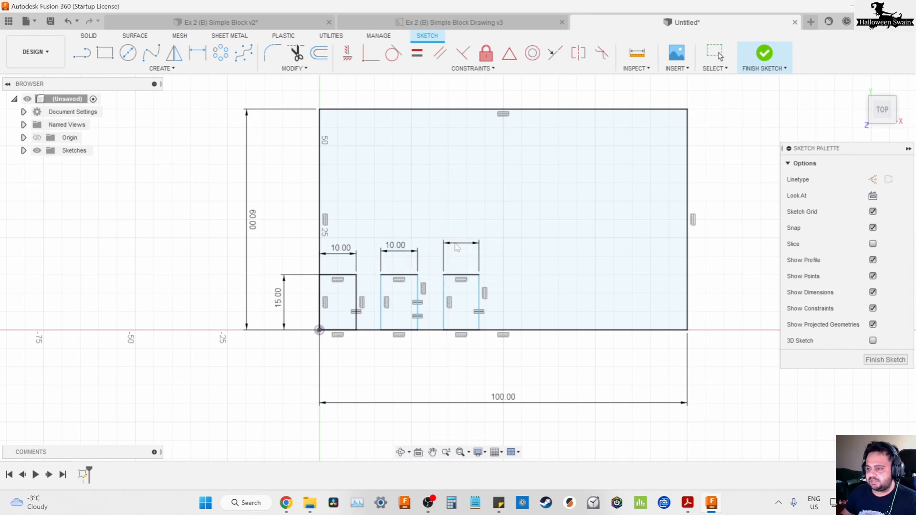
pyautogui.press('Return')
# Dimension both gaps between neighbouring small rectangles to 10 mm
pyautogui.click(357, 313)
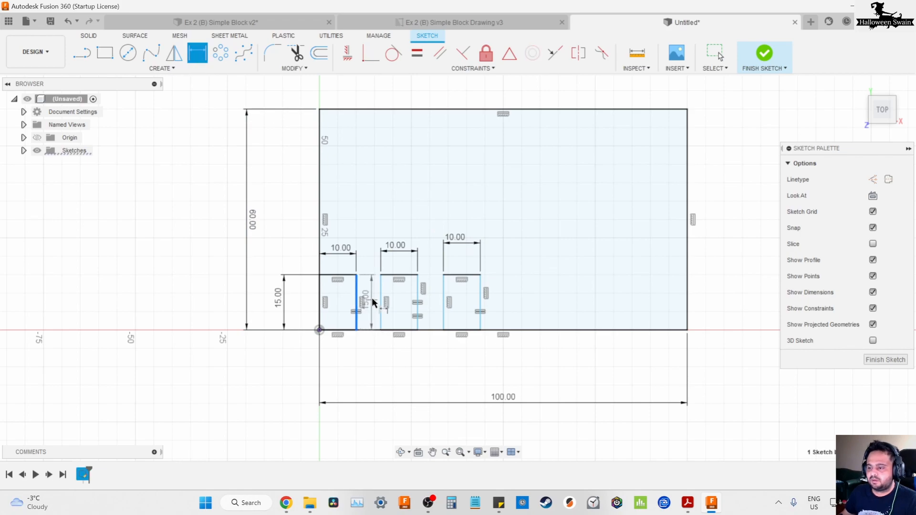
pyautogui.click(380, 303)
pyautogui.click(379, 356)
pyautogui.write('1')
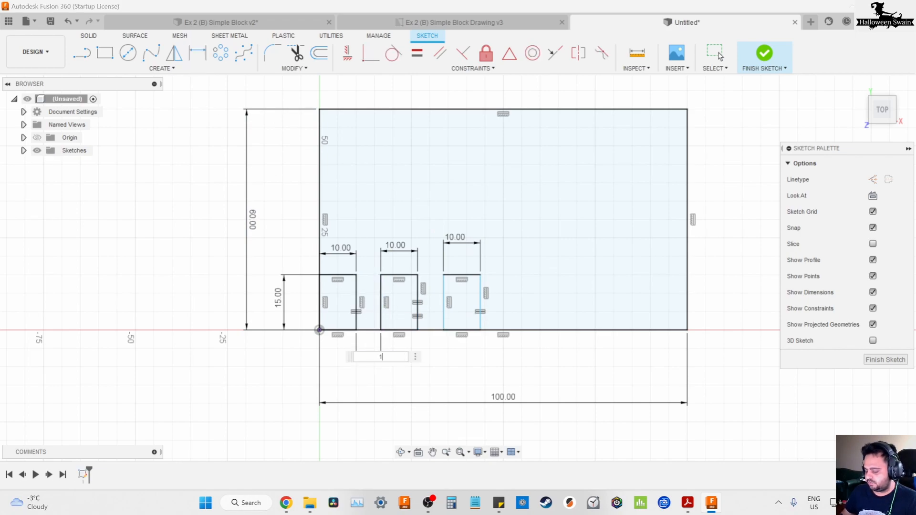
pyautogui.write('0')
pyautogui.press('Return')
pyautogui.click(431, 302)
pyautogui.click(443, 306)
pyautogui.click(447, 358)
pyautogui.write('10')
pyautogui.press('Return')
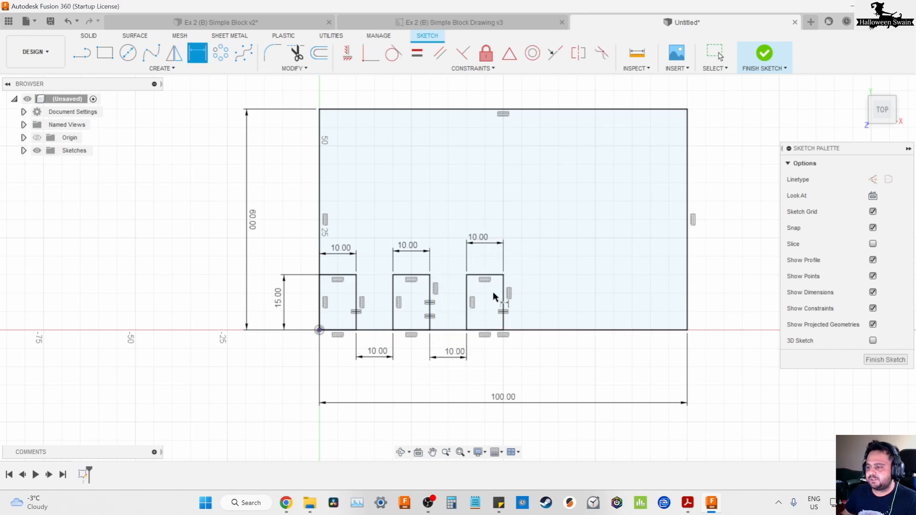
# Draw a diagonal line at about 45° across the base's lower-right corner, from its right edge to its bottom edge
pyautogui.click(362, 22)
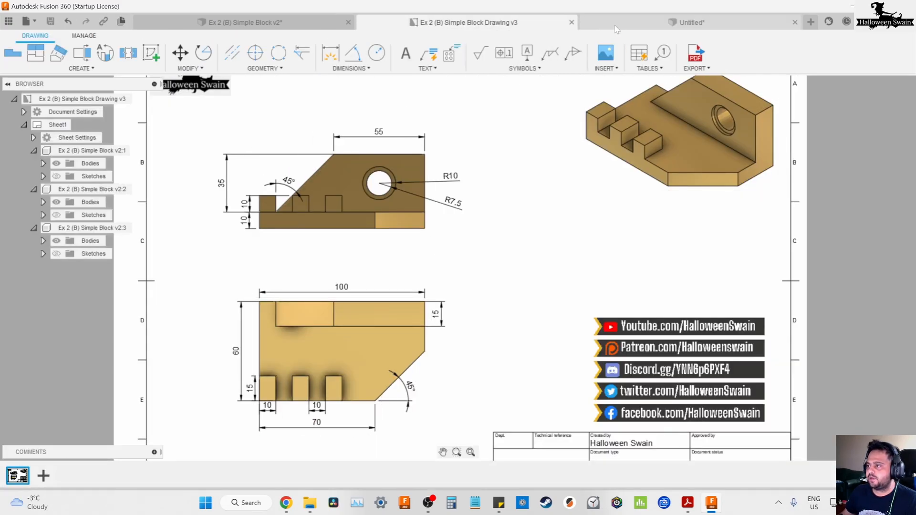
pyautogui.click(687, 22)
pyautogui.press('l')
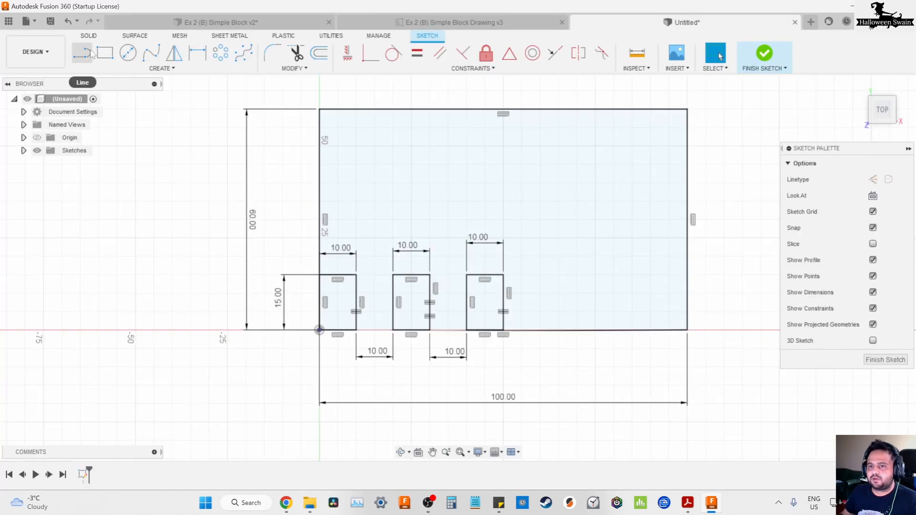
pyautogui.click(687, 184)
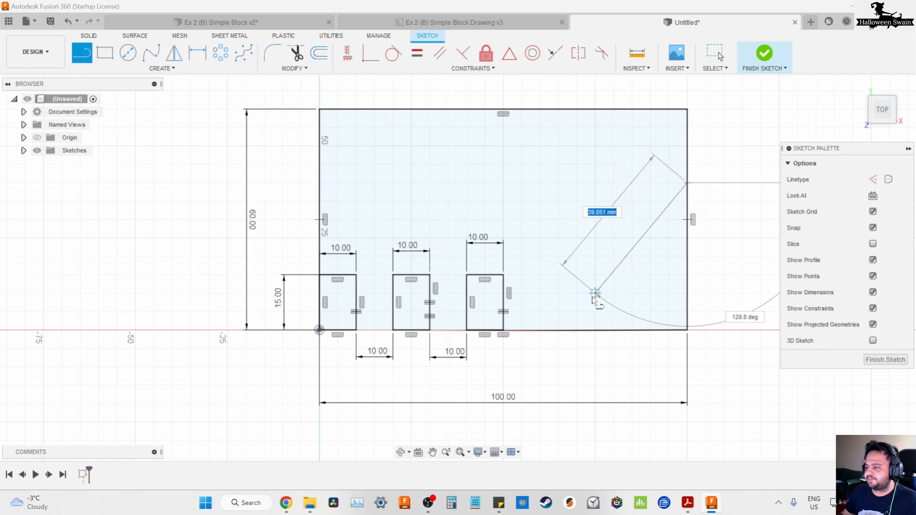
pyautogui.click(542, 329)
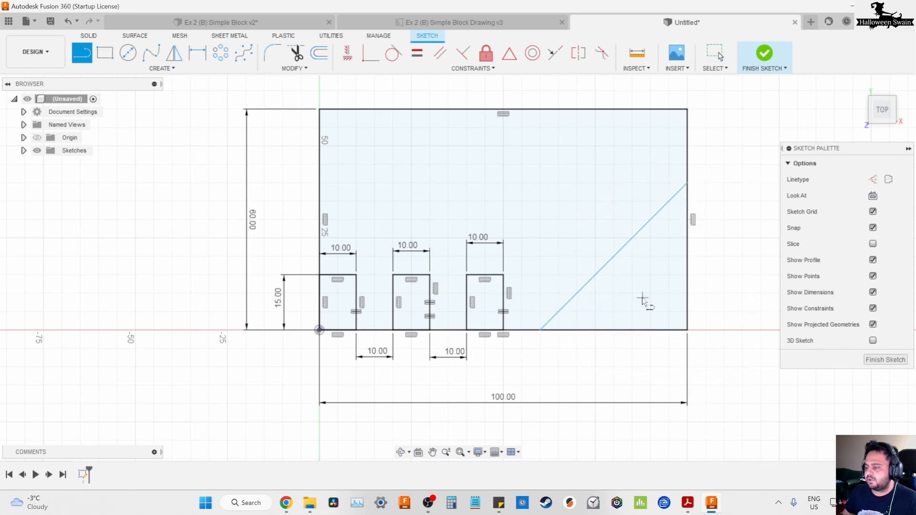
pyautogui.press('Escape')
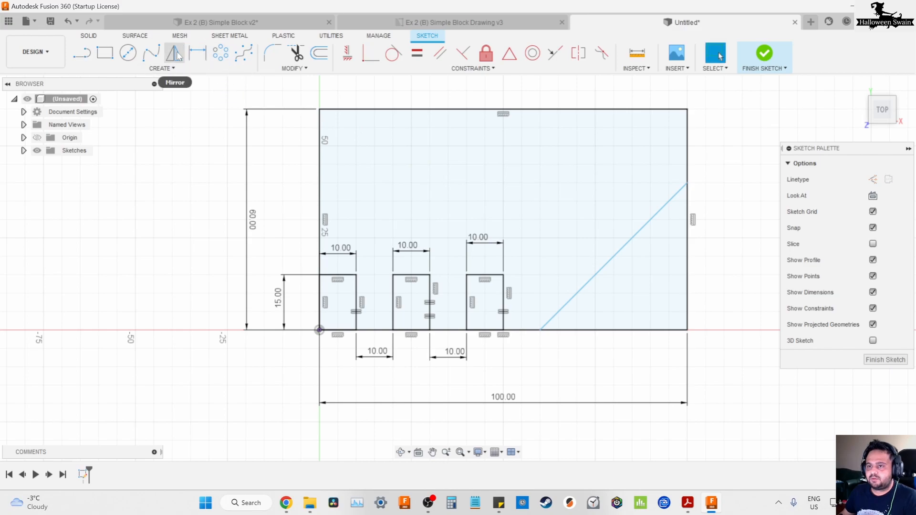
# Dimension the horizontal distance from the origin to the diagonal line's lower endpoint as 70 mm
pyautogui.scroll(-2, 479, 229)
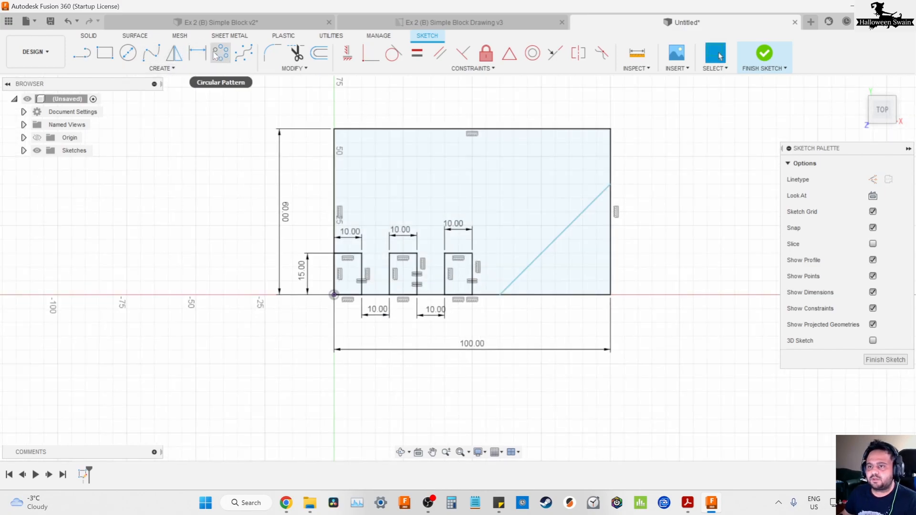
pyautogui.click(197, 53)
pyautogui.click(501, 296)
pyautogui.click(334, 295)
pyautogui.click(403, 340)
pyautogui.write('70')
pyautogui.press('Return')
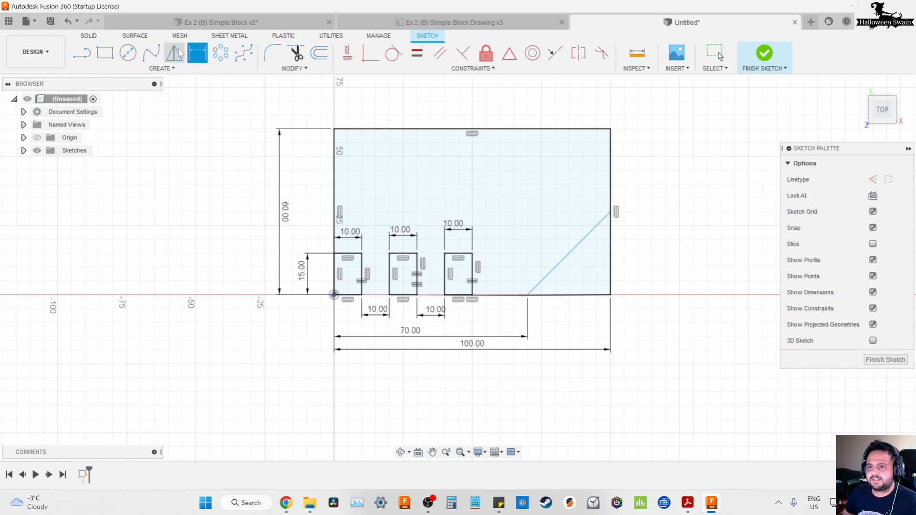
# Dimension the angle between the base's bottom edge and the diagonal line as 45°
pyautogui.click(543, 296)
pyautogui.click(545, 277)
pyautogui.click(575, 279)
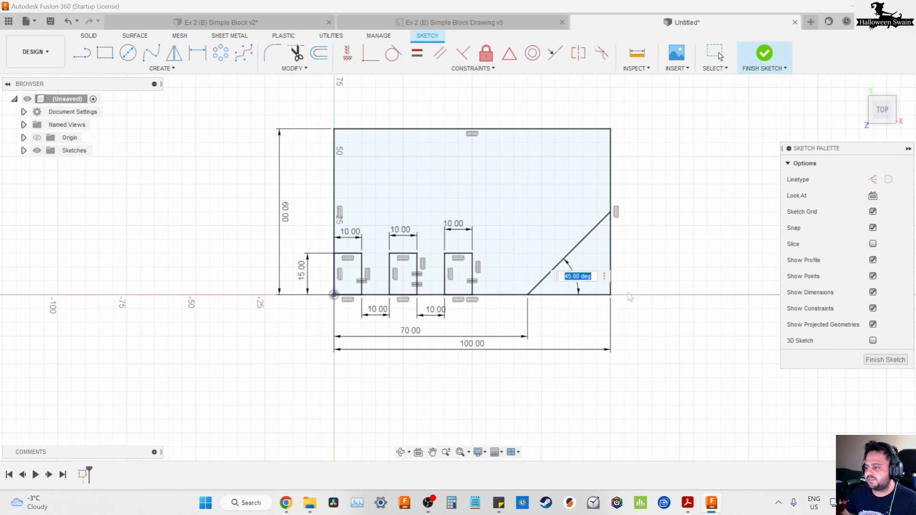
pyautogui.press('Return')
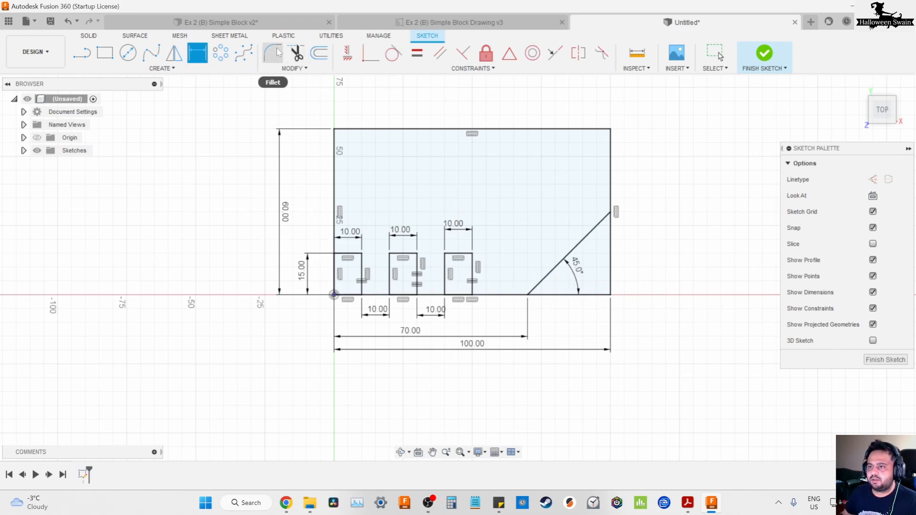
# Trim away the parts of the bottom and right edges that extend past the diagonal line
pyautogui.click(296, 53)
pyautogui.click(551, 295)
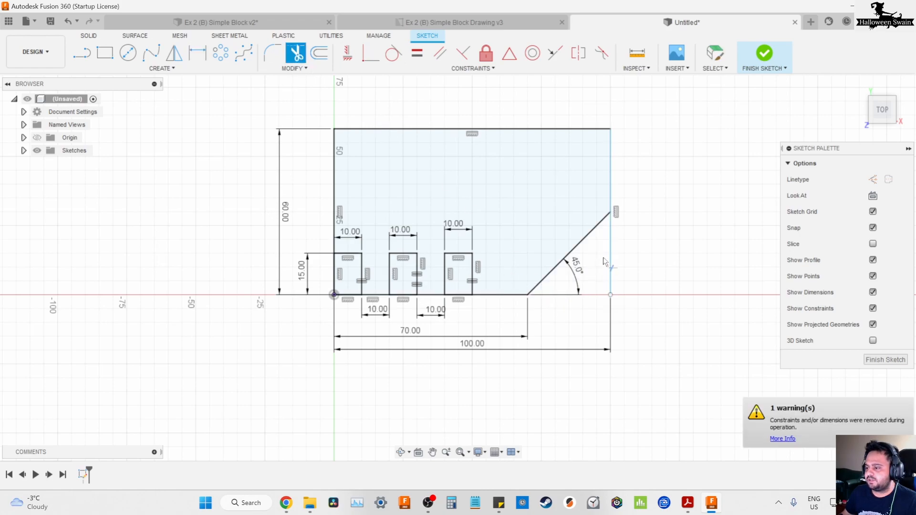
pyautogui.click(611, 269)
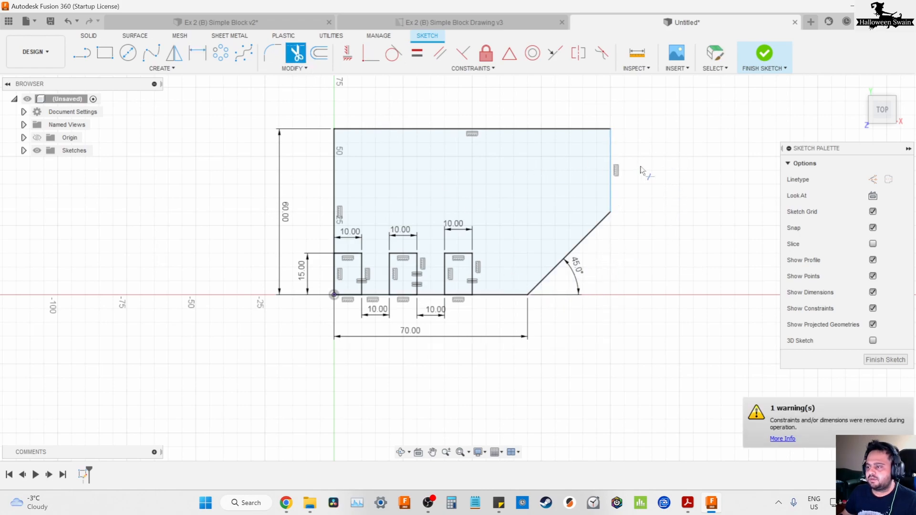
pyautogui.press('Escape')
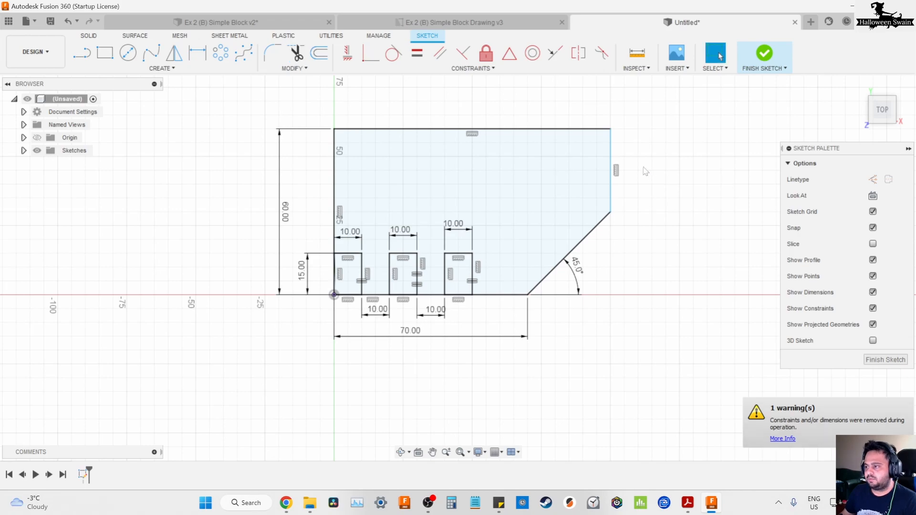
# Dimension the base's top edge as 100 mm and finish the sketch
pyautogui.scroll(-1, 543, 173)
pyautogui.moveTo(542, 172); pyautogui.dragTo(514, 232, button='middle')
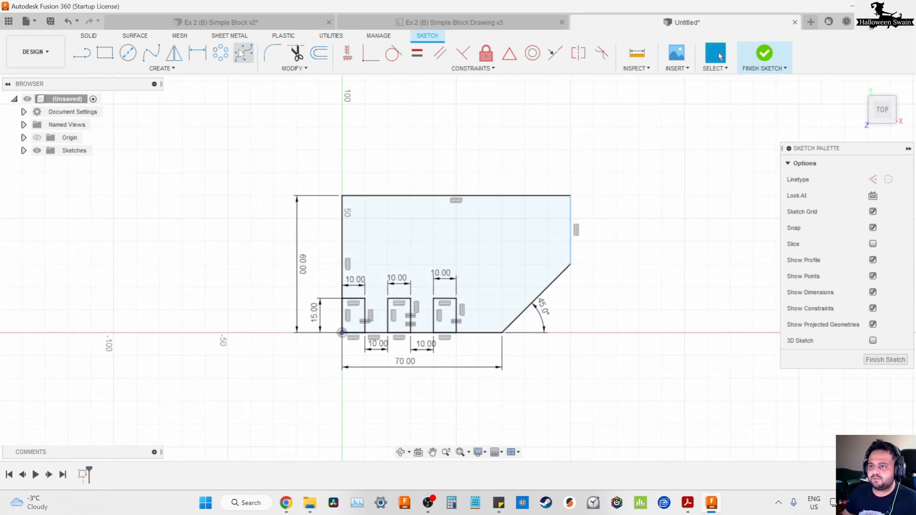
pyautogui.click(198, 53)
pyautogui.click(413, 196)
pyautogui.click(432, 143)
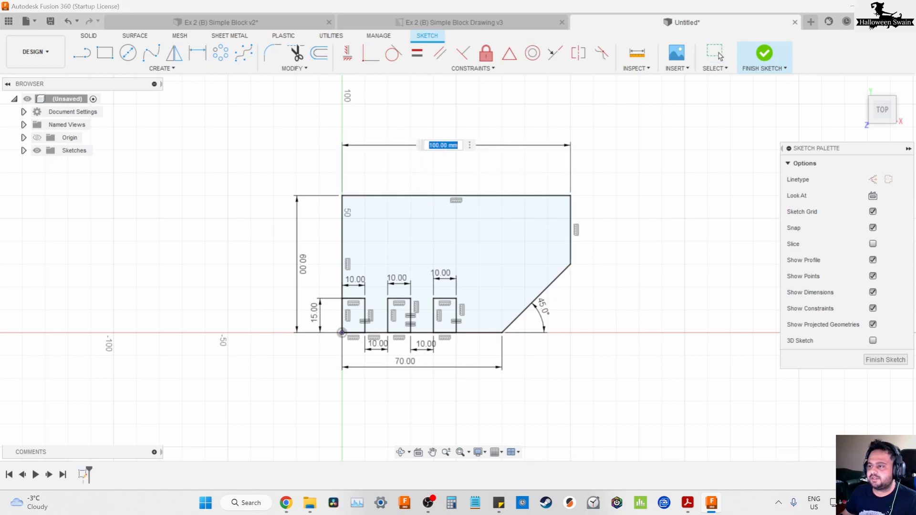
pyautogui.press('Return')
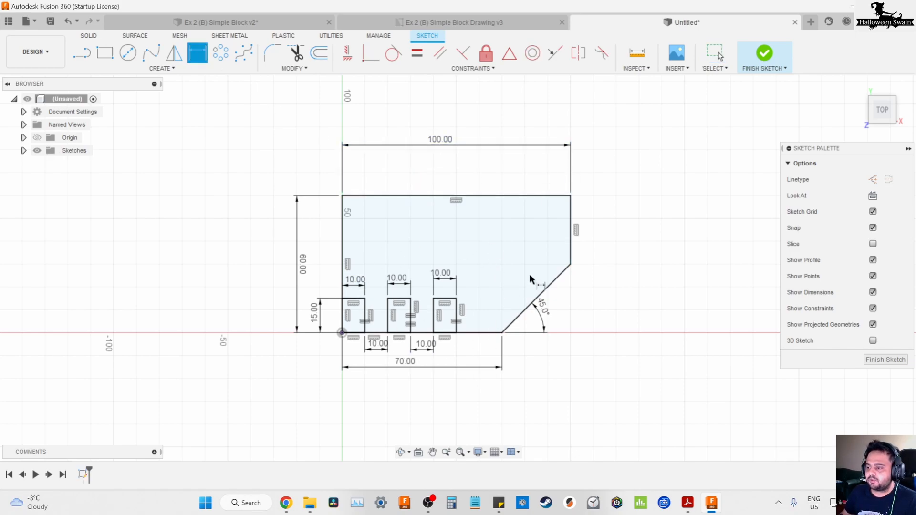
pyautogui.click(764, 54)
# Extrude all four sketch profiles, including the three small rectangles, downward by -10 mm as a new body
pyautogui.click(858, 85)
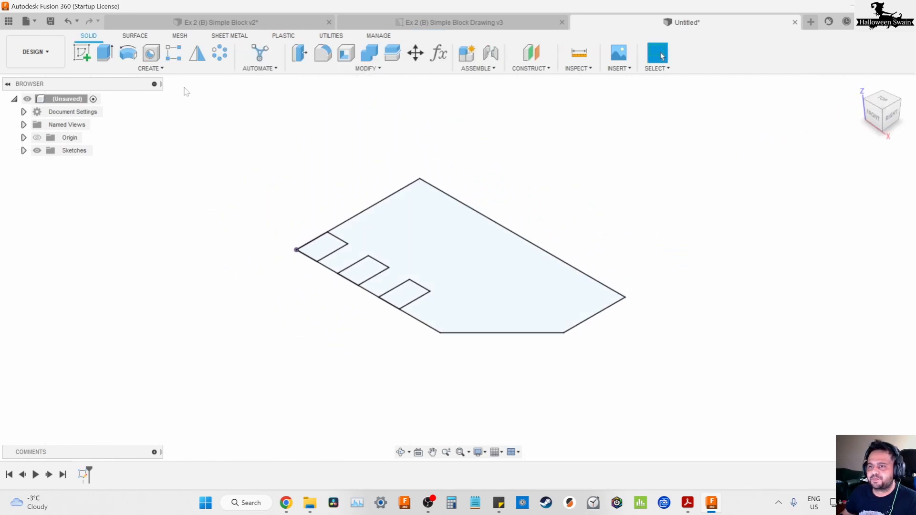
pyautogui.click(104, 54)
pyautogui.click(395, 256)
pyautogui.click(329, 244)
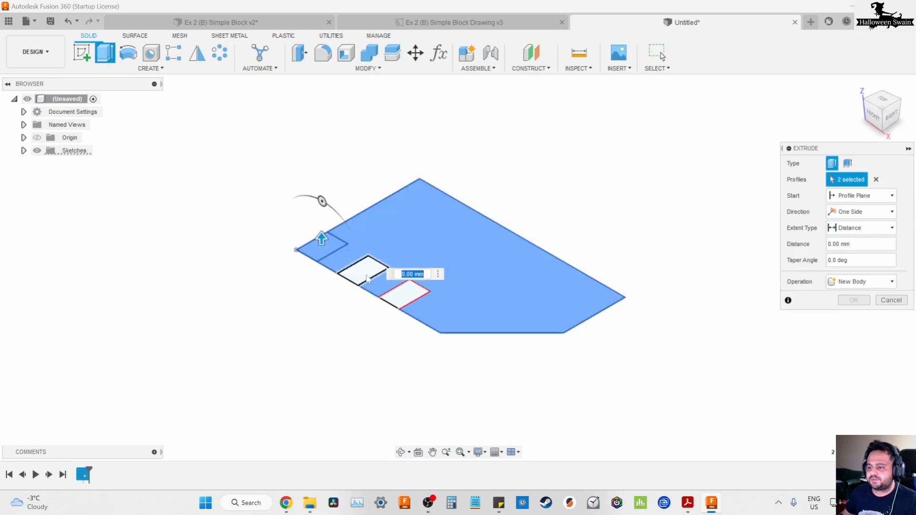
pyautogui.click(363, 268)
pyautogui.click(399, 296)
pyautogui.moveTo(405, 284); pyautogui.dragTo(405, 327)
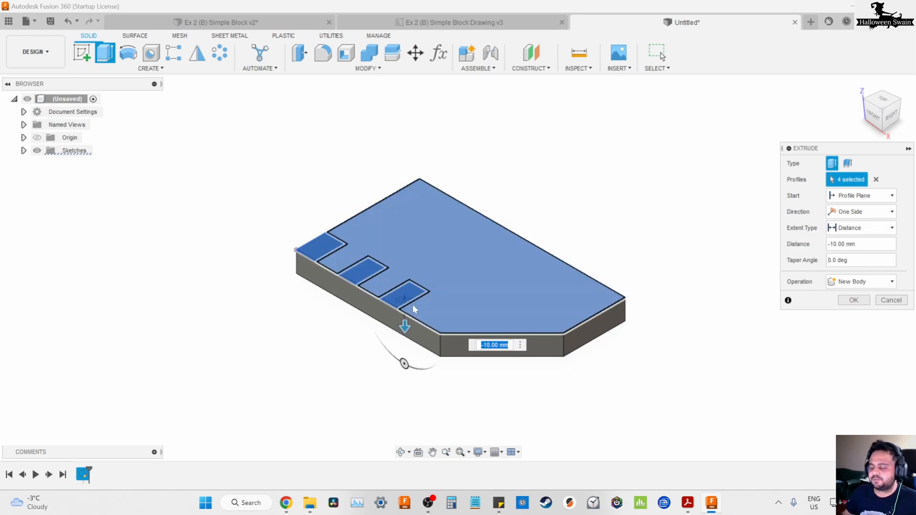
pyautogui.click(851, 301)
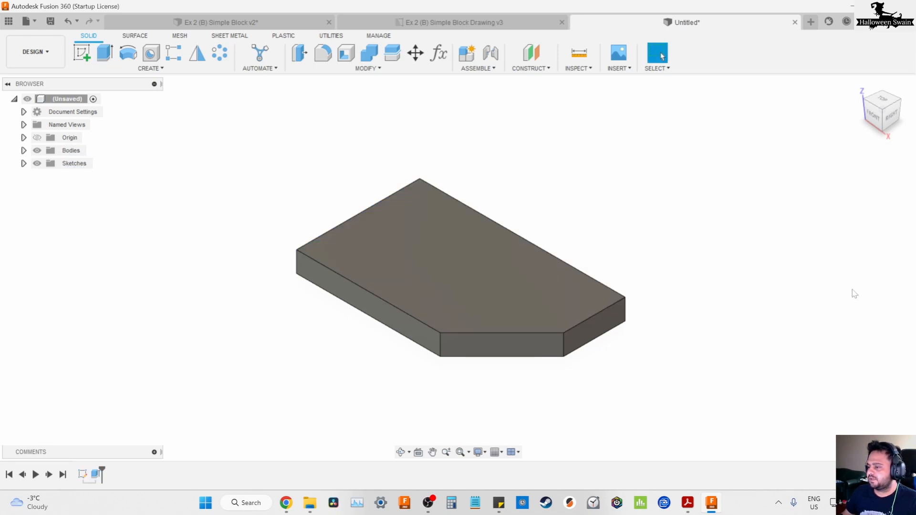
# Turn on component color cycling and show the base sketch again
pyautogui.hotkey('shift', 'n')
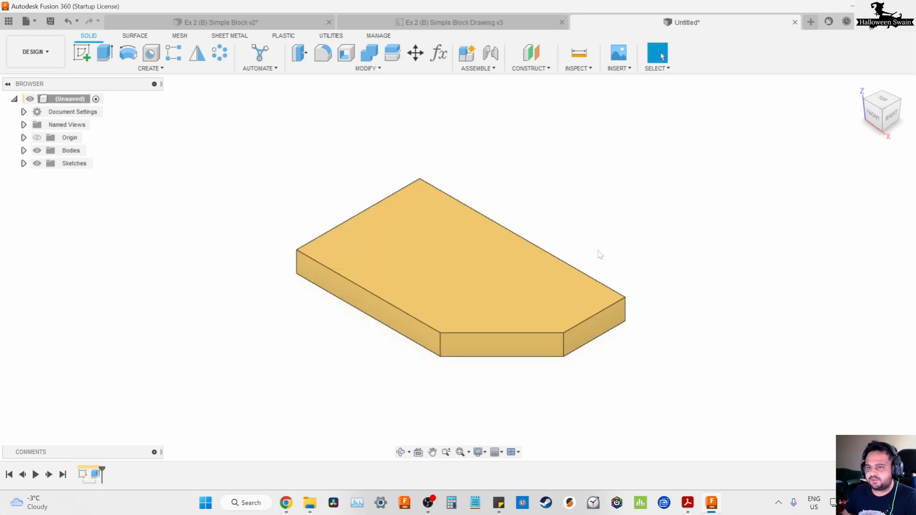
pyautogui.click(24, 164)
pyautogui.click(46, 176)
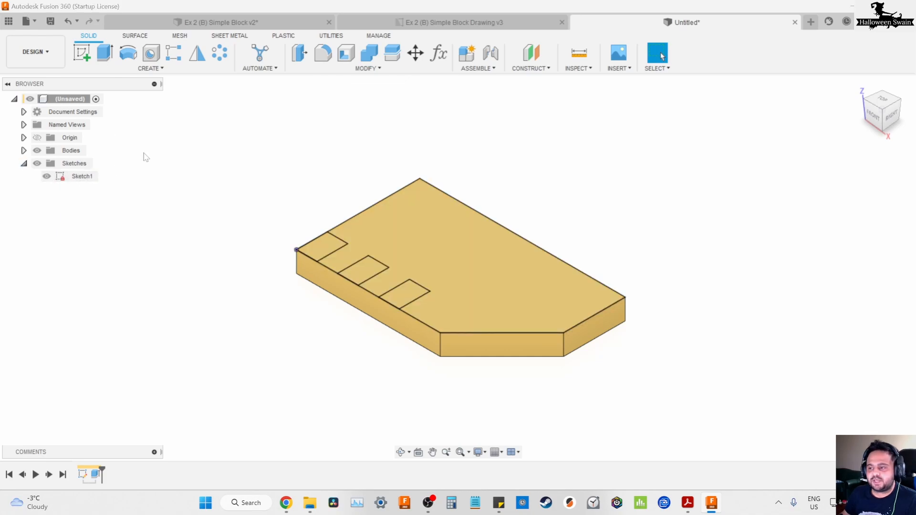
# Extrude the three small rectangle profiles 10 mm upward from the base's top face
pyautogui.click(104, 53)
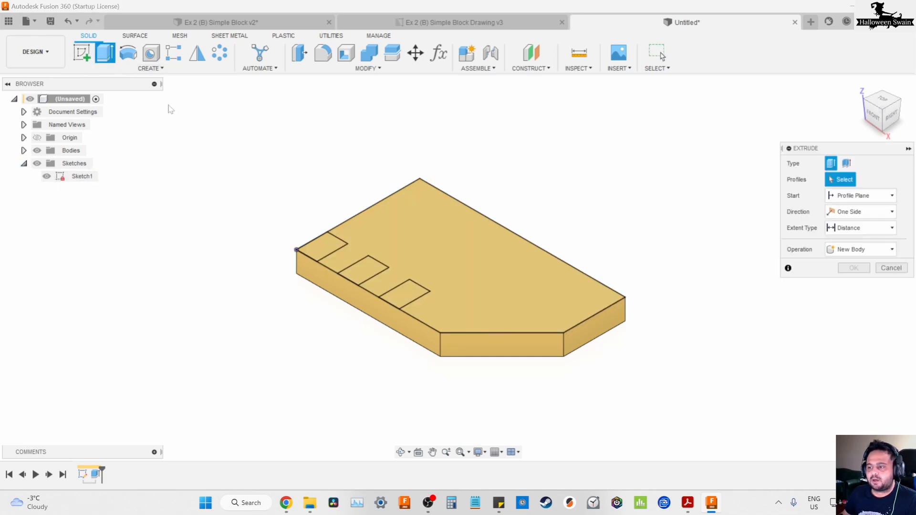
pyautogui.click(317, 244)
pyautogui.click(367, 264)
pyautogui.click(403, 290)
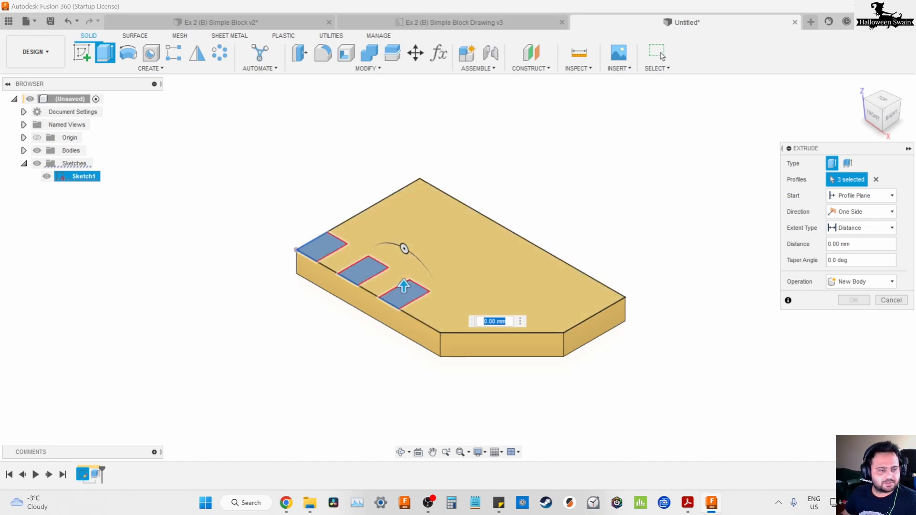
pyautogui.moveTo(404, 286); pyautogui.dragTo(403, 259)
pyautogui.click(854, 301)
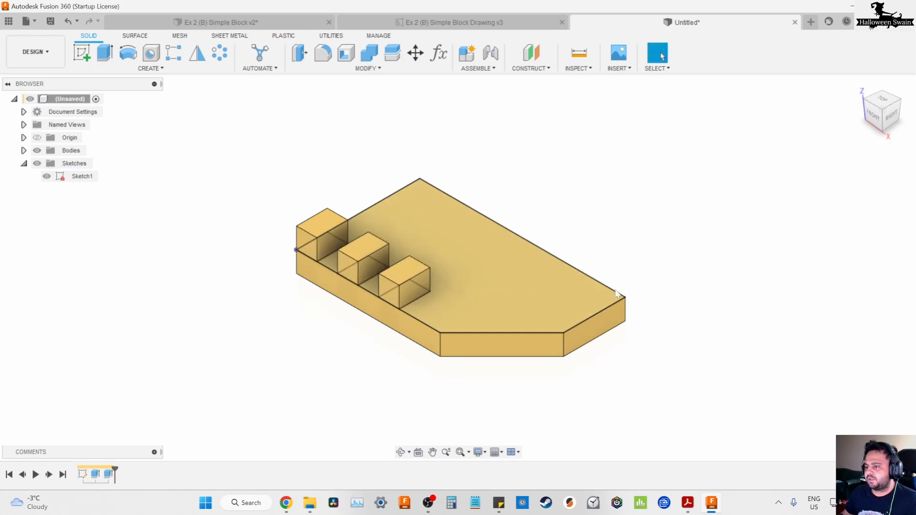
# Check the reference drawing and start a sketch on the base's long back face, oriented to the front view
pyautogui.click(453, 22)
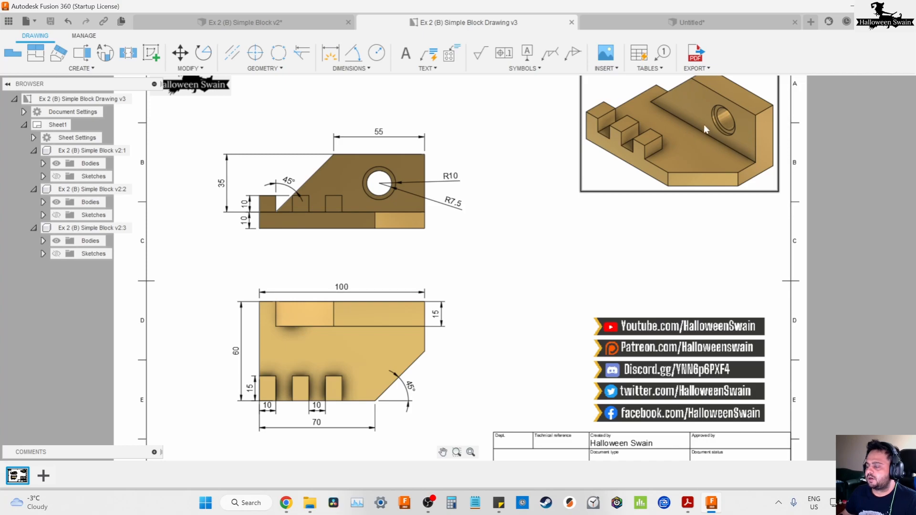
pyautogui.click(690, 23)
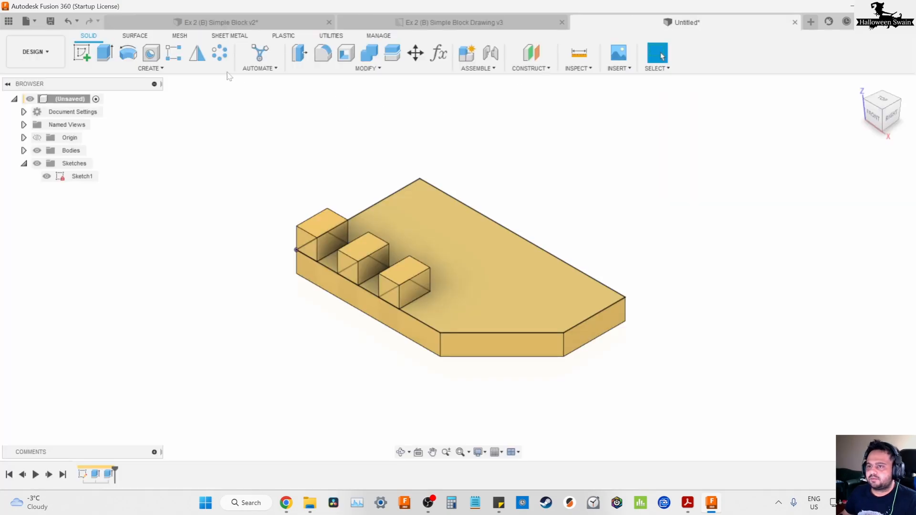
pyautogui.keyDown('shift'); pyautogui.moveTo(449, 206); pyautogui.dragTo(461, 329, button='middle'); pyautogui.keyUp('shift')
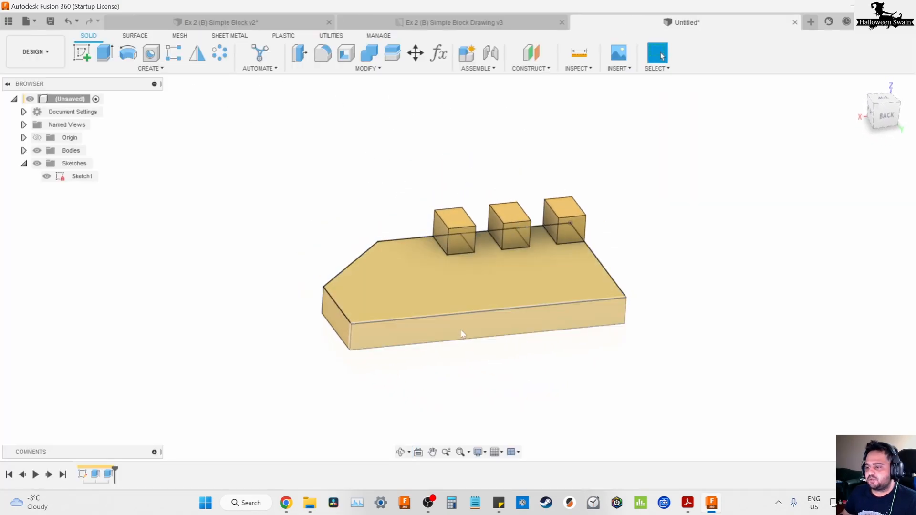
pyautogui.click(82, 53)
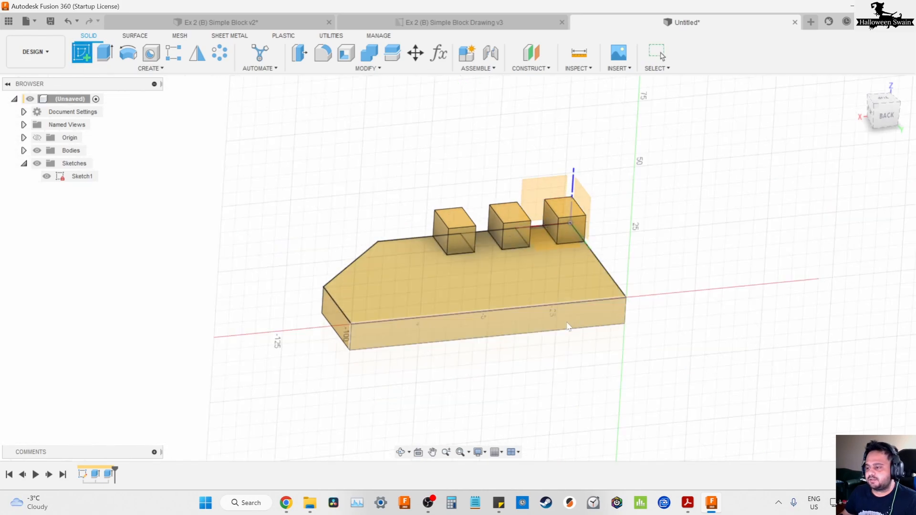
pyautogui.click(522, 319)
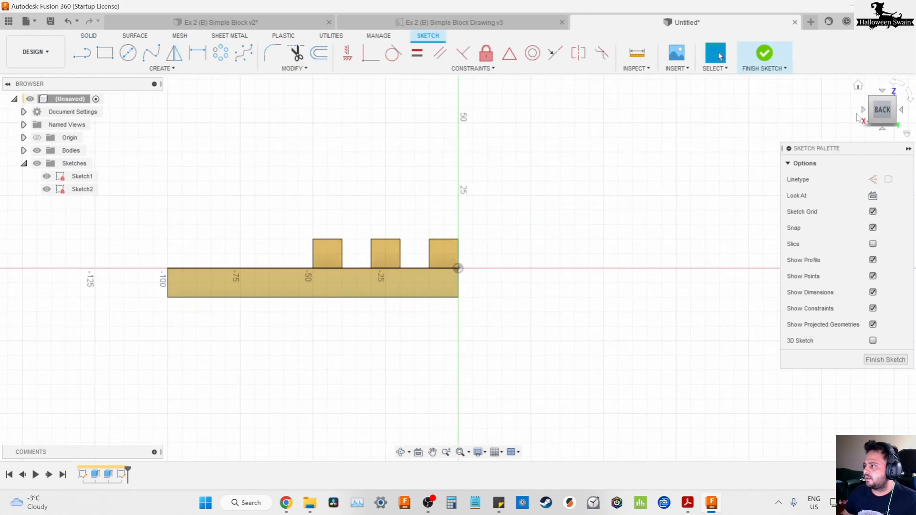
pyautogui.click(863, 111)
pyautogui.click(863, 111)
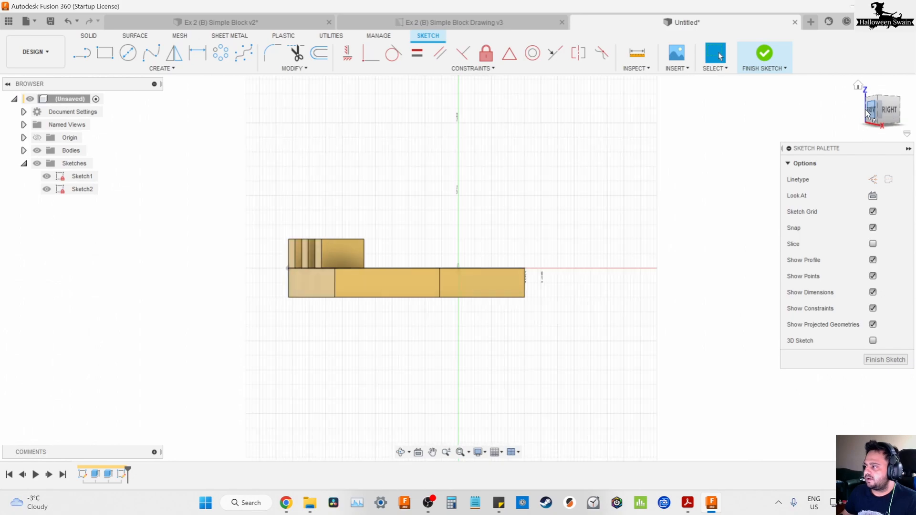
pyautogui.moveTo(590, 218); pyautogui.dragTo(550, 226)
pyautogui.press('Escape')
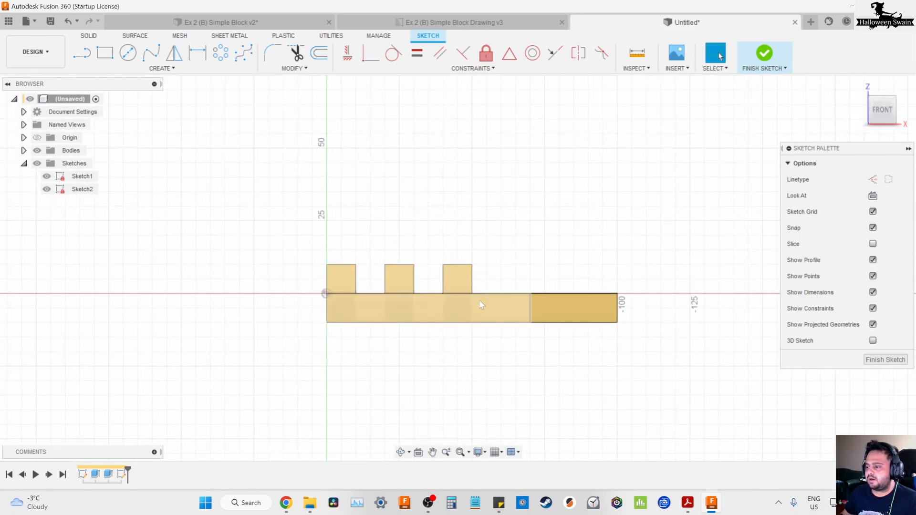
pyautogui.keyDown('shift'); pyautogui.moveTo(508, 266); pyautogui.dragTo(503, 307, button='middle'); pyautogui.keyUp('shift')
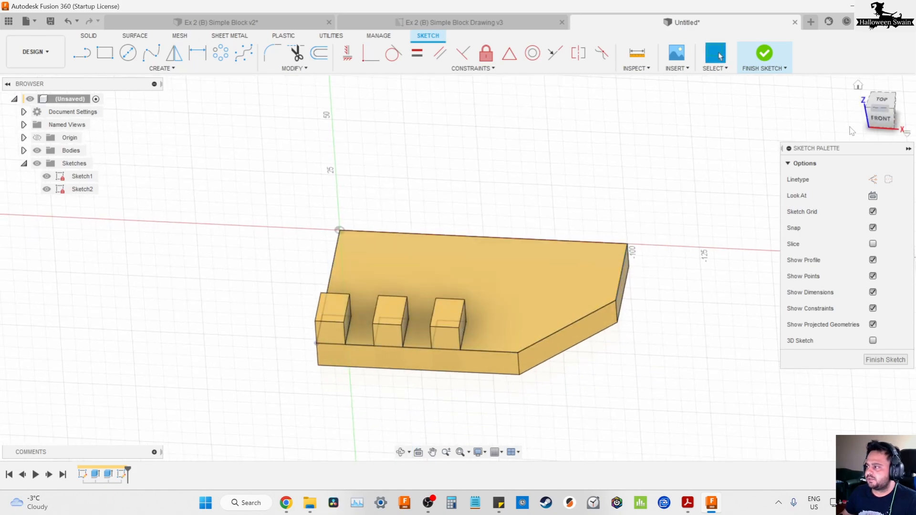
pyautogui.click(880, 119)
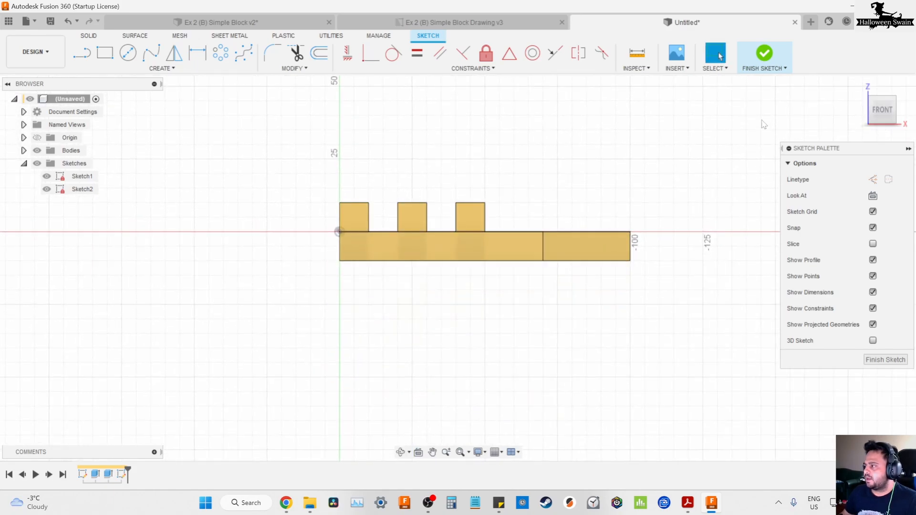
# Draw a rectangle about 55 mm wide and 40 mm high, rising from the upper right corner of the base
pyautogui.click(549, 22)
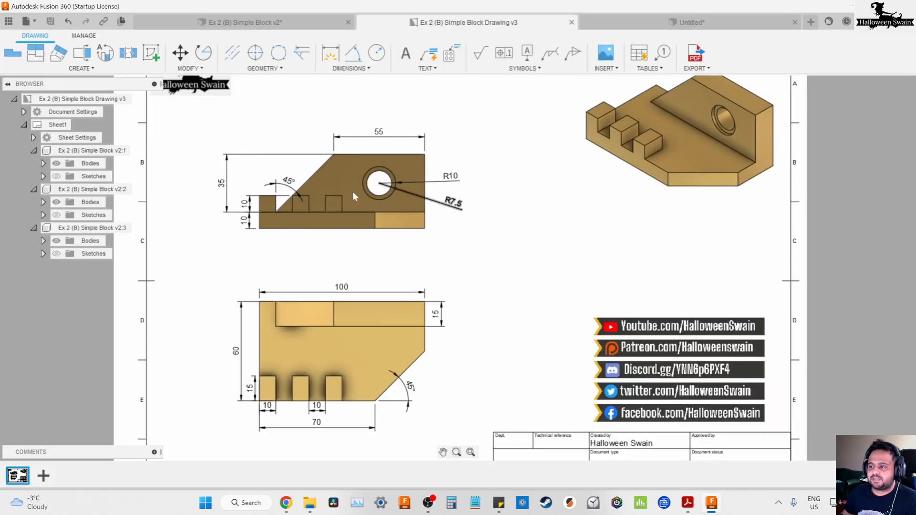
pyautogui.click(637, 22)
pyautogui.moveTo(394, 164); pyautogui.dragTo(340, 247, button='middle')
pyautogui.press('r')
pyautogui.click(578, 314)
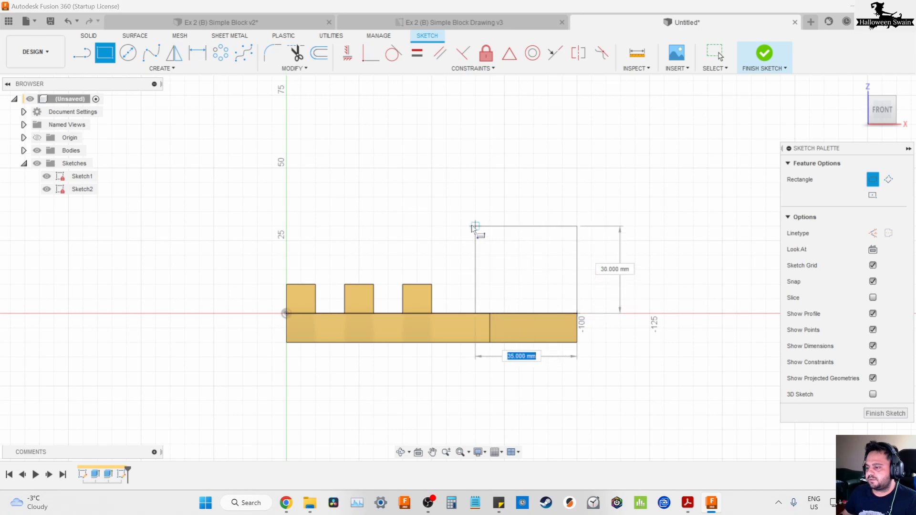
pyautogui.click(418, 197)
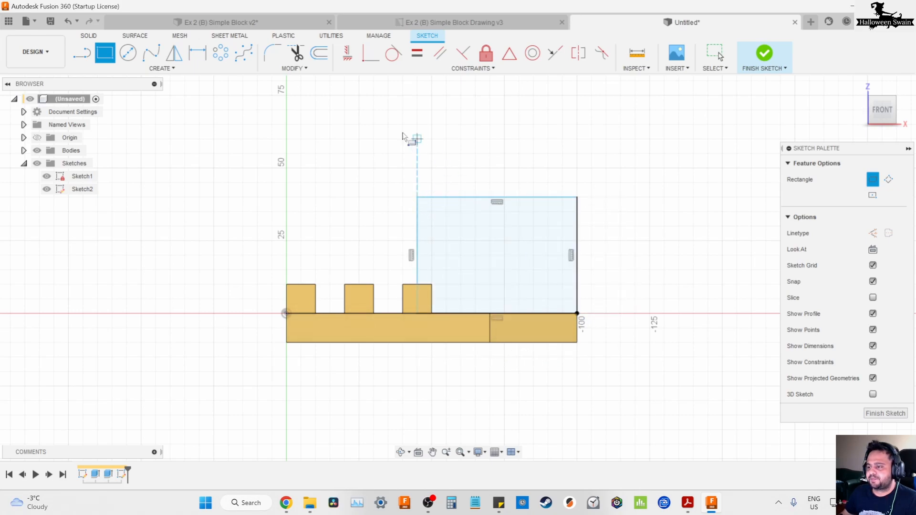
# Draw a slanted line from the rectangle's upper-left corner down to the base's top edge, ending about 15 mm from the origin
pyautogui.press('l')
pyautogui.click(417, 198)
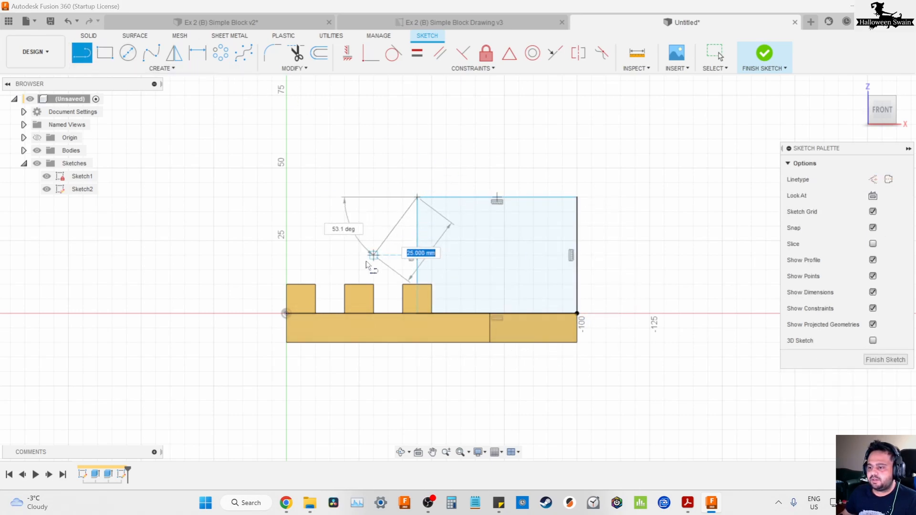
pyautogui.click(329, 314)
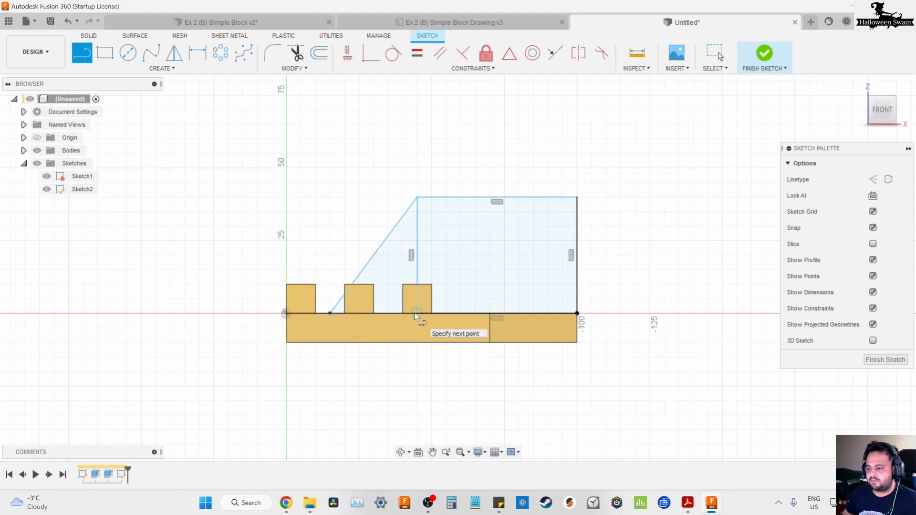
pyautogui.press('Escape')
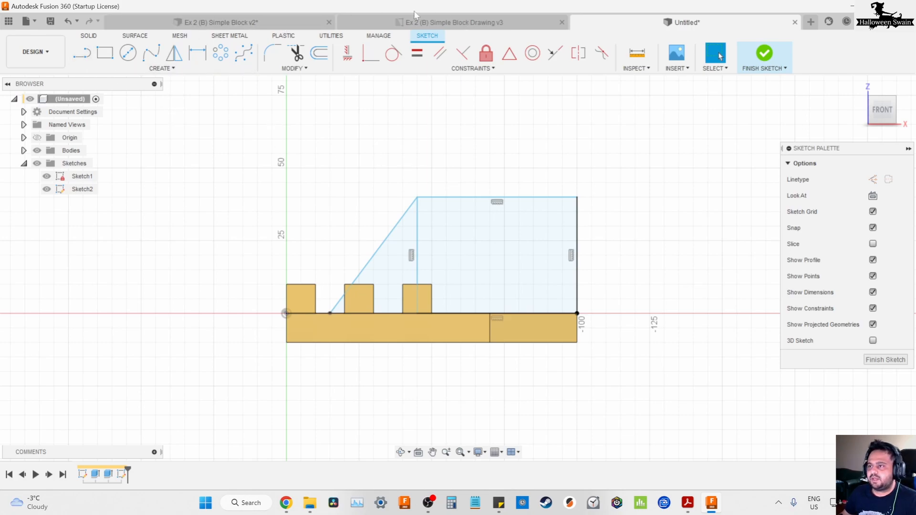
# Dimension the upright rectangle's top edge as 55 mm
pyautogui.press('d')
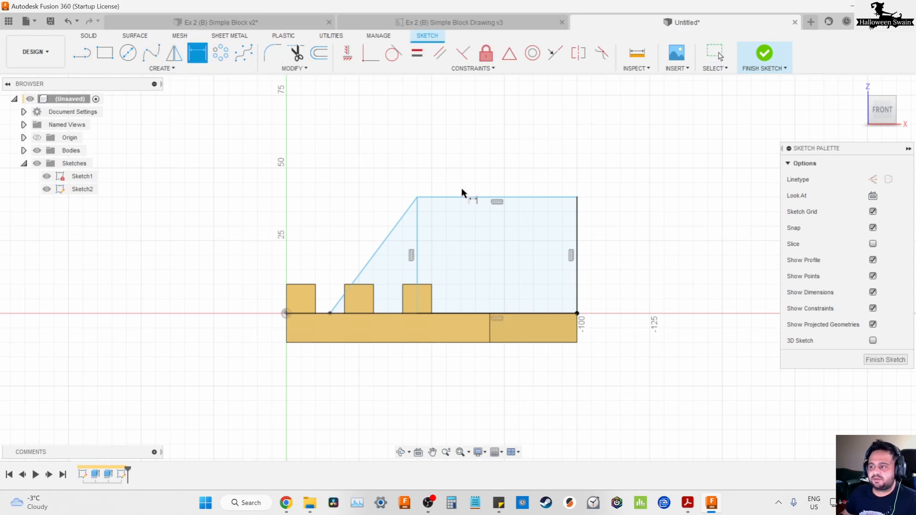
pyautogui.click(463, 196)
pyautogui.click(493, 158)
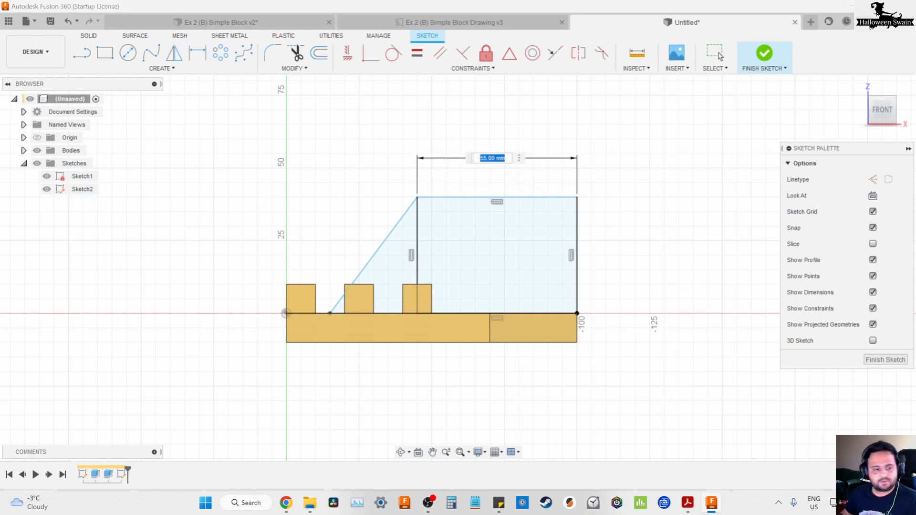
pyautogui.press('Return')
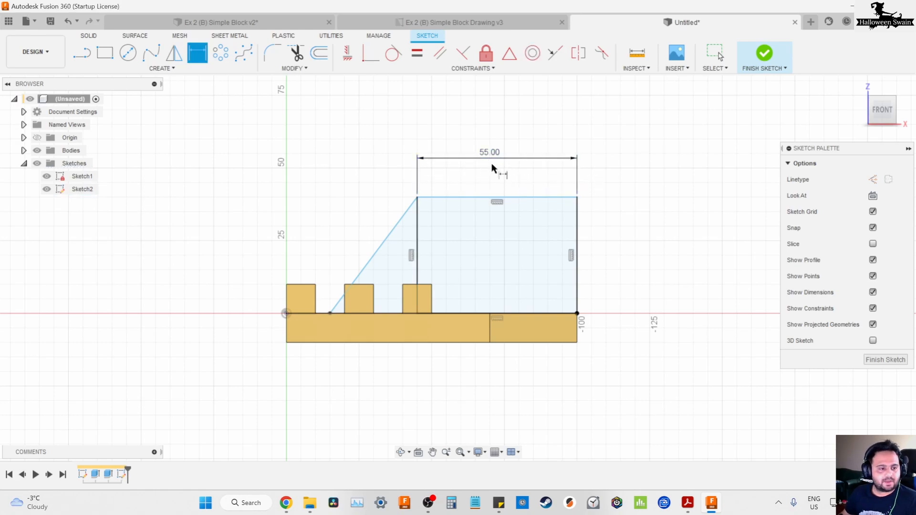
# Dimension the upright rectangle's right edge as 35 mm
pyautogui.click(577, 301)
pyautogui.click(617, 250)
pyautogui.write('35')
pyautogui.press('Return')
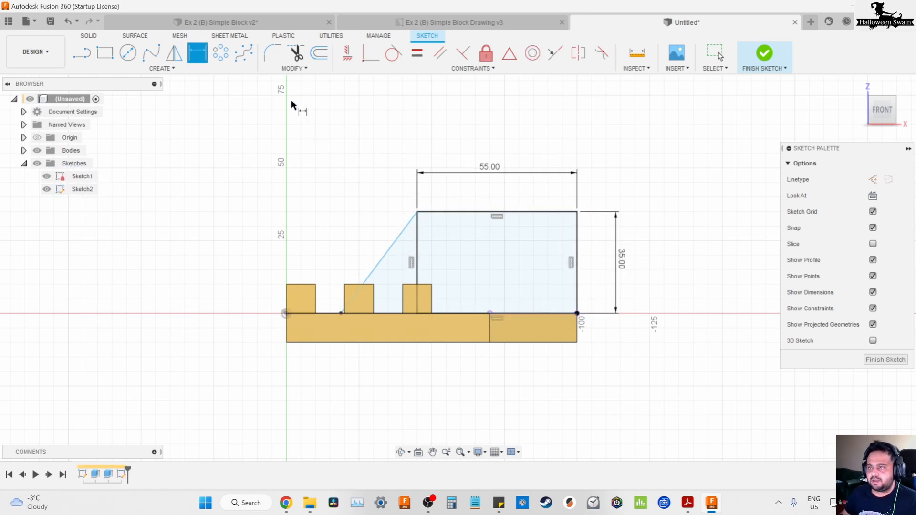
# Set the angle between the slanted line and the base's top edge to 45 degrees
pyautogui.click(376, 268)
pyautogui.click(389, 313)
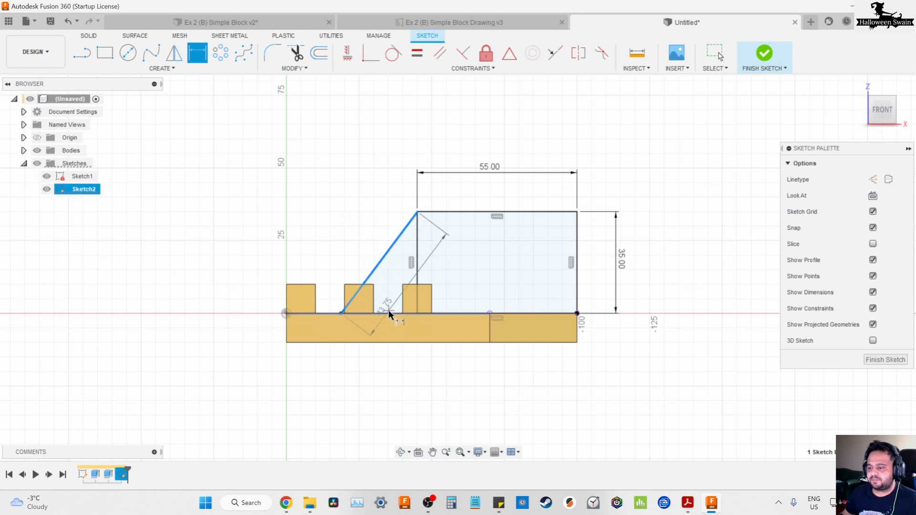
pyautogui.click(388, 301)
pyautogui.write('45')
pyautogui.press('Return')
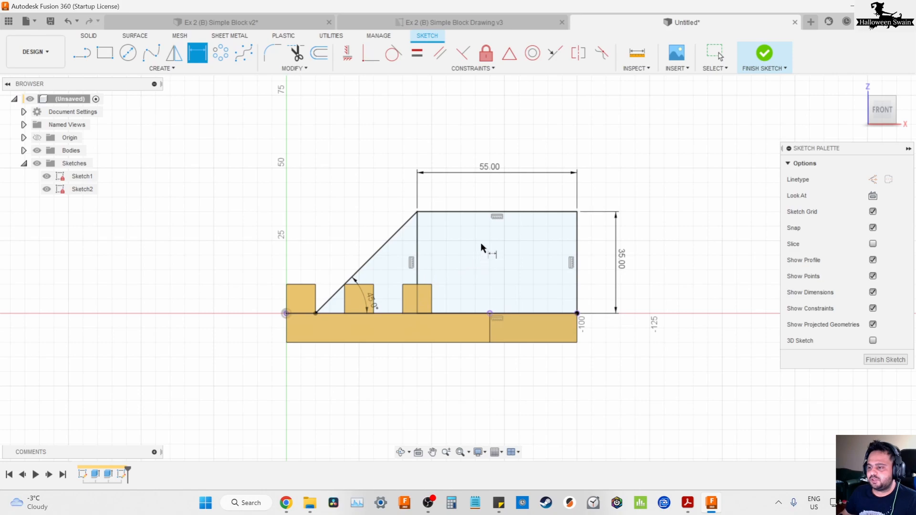
# Draw a 20 mm diameter circle at the middle of the upright rectangle
pyautogui.click(128, 52)
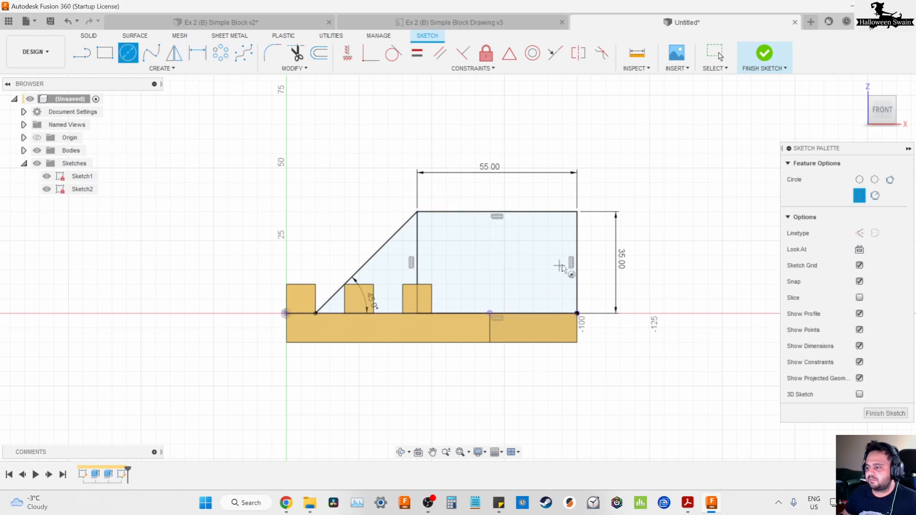
pyautogui.click(497, 263)
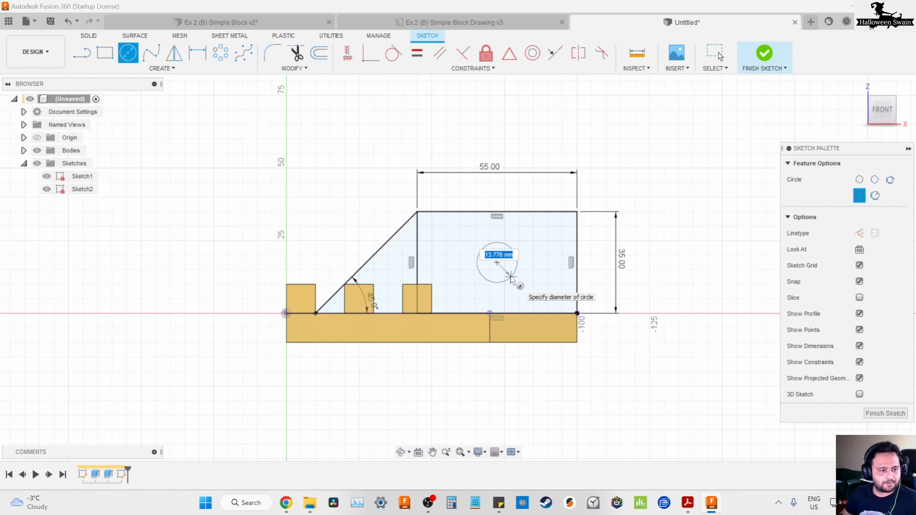
pyautogui.write('20')
pyautogui.press('Return')
pyautogui.click(720, 55)
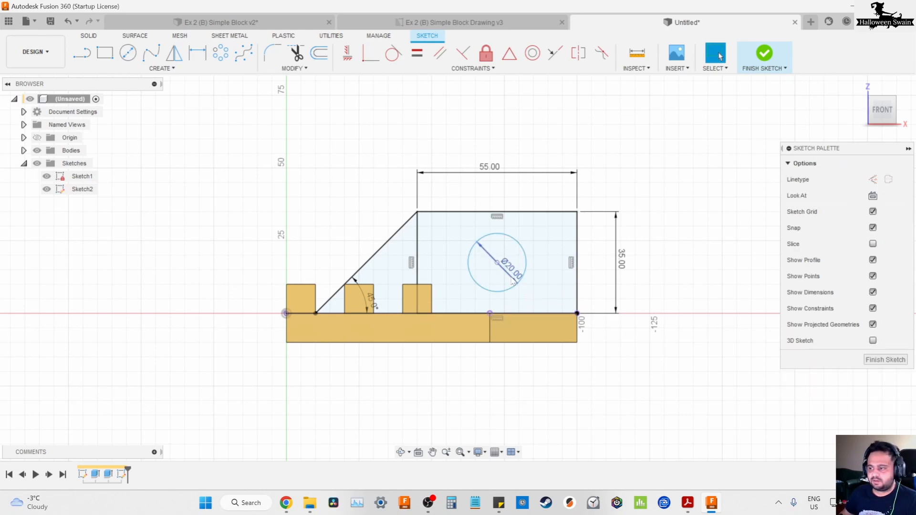
# Draw a 15 mm diameter circle concentric with the 20 mm circle
pyautogui.click(128, 52)
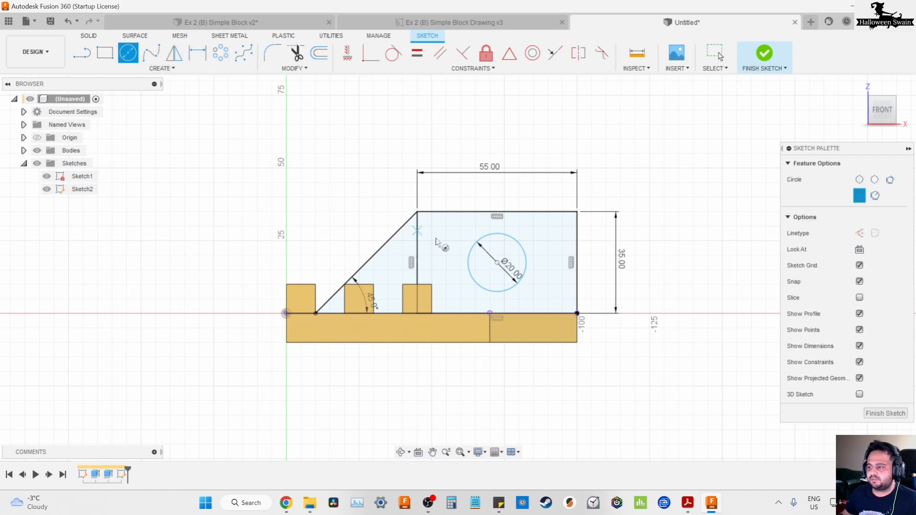
pyautogui.click(497, 262)
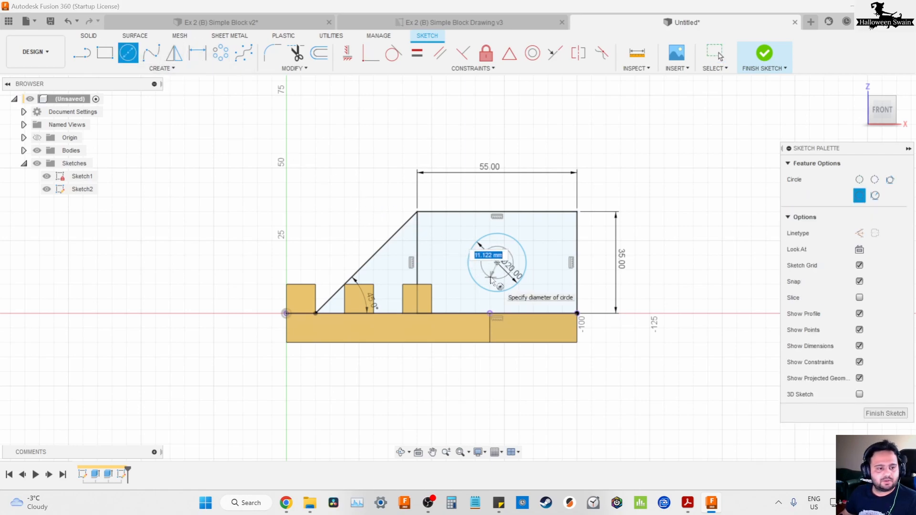
pyautogui.press('Return')
pyautogui.click(719, 55)
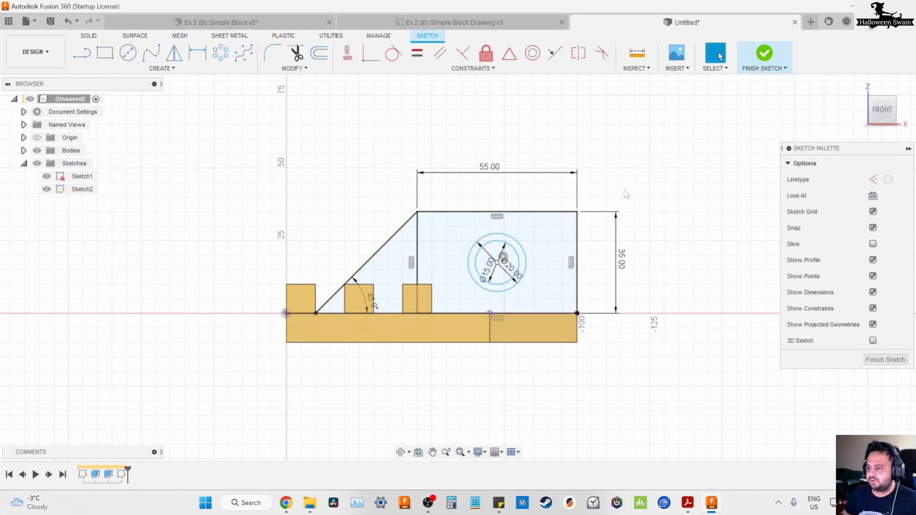
# Dimension the circles' centre 27.5 mm from the rectangle's right edge and 17.5 mm from its top edge
pyautogui.scroll(3, 518, 255)
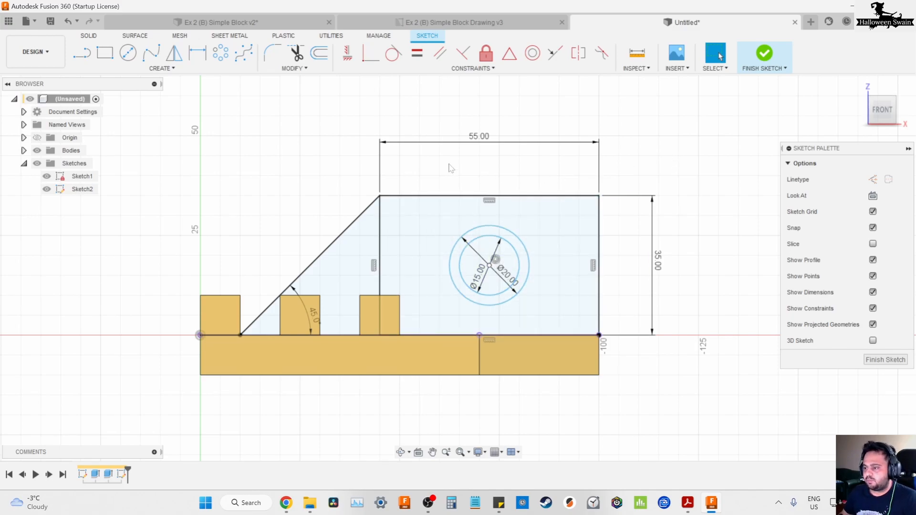
pyautogui.click(197, 52)
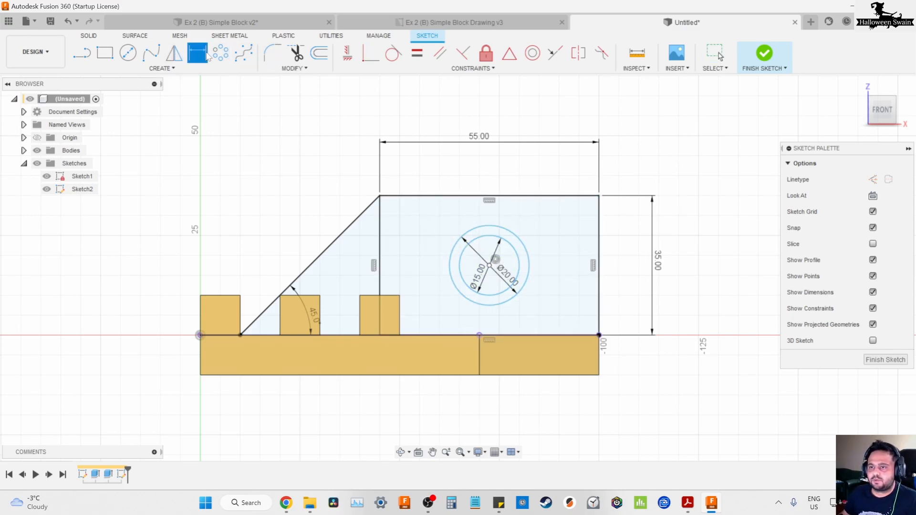
pyautogui.click(488, 264)
pyautogui.click(600, 246)
pyautogui.click(539, 176)
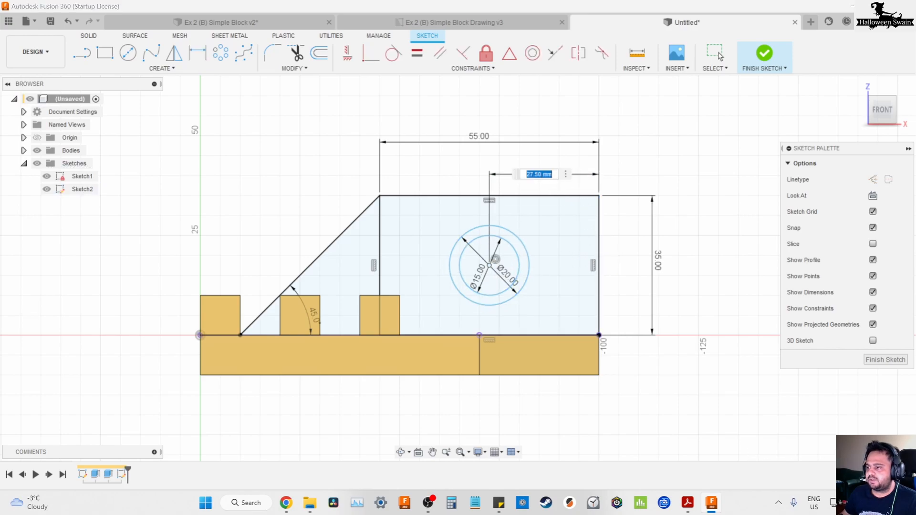
pyautogui.press('Return')
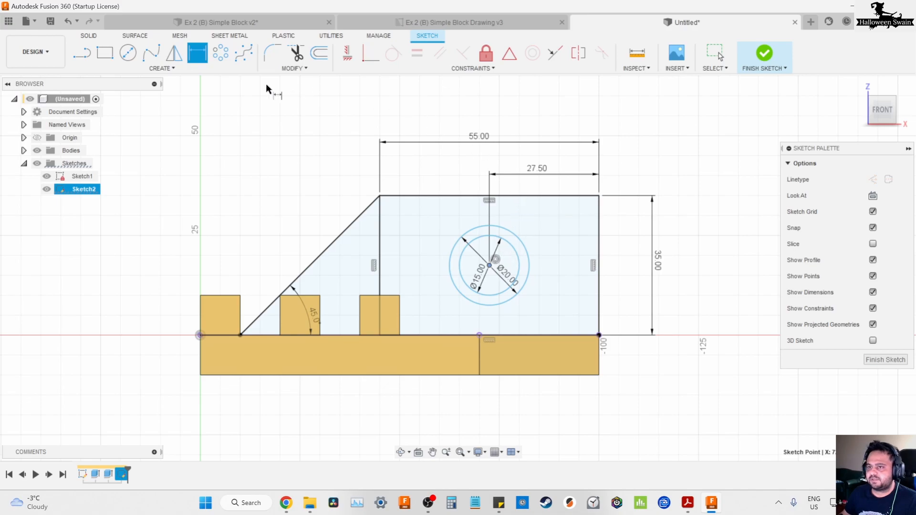
pyautogui.click(477, 195)
pyautogui.click(626, 232)
pyautogui.press('Return')
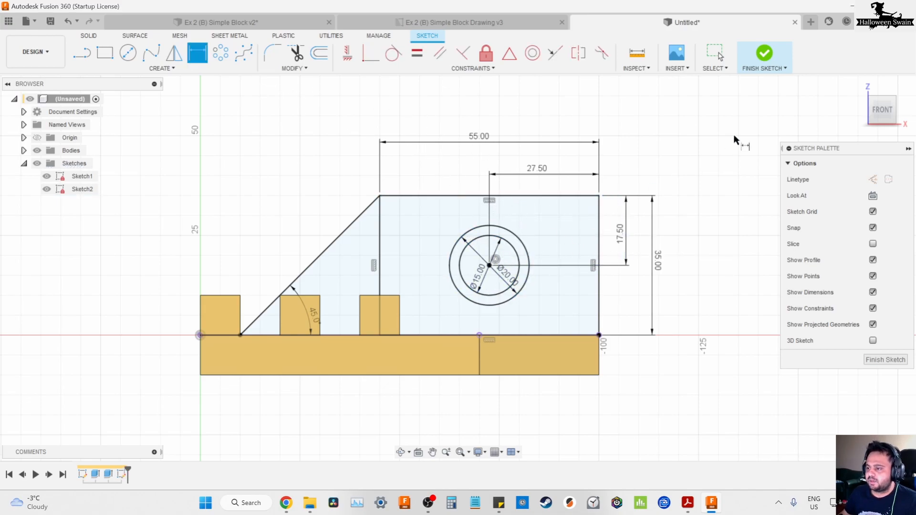
# Finish the back wall sketch and check the reference drawing
pyautogui.click(763, 54)
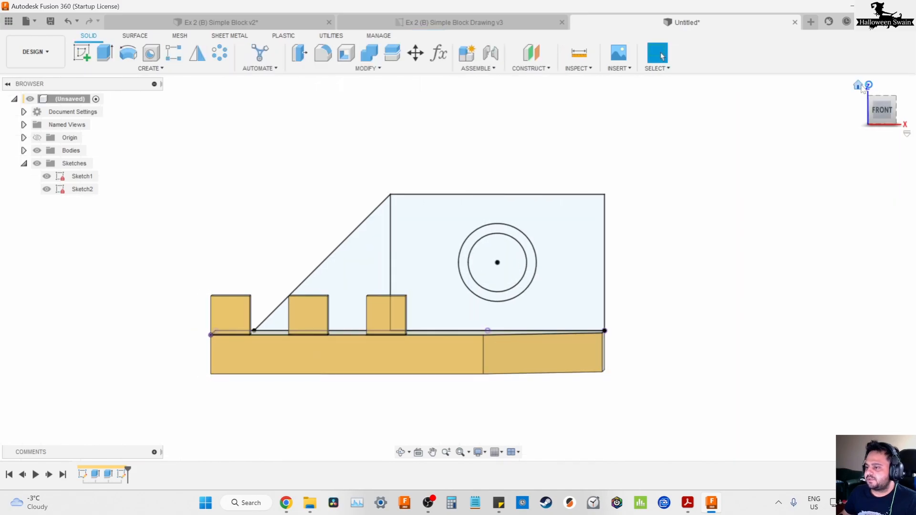
pyautogui.click(419, 24)
pyautogui.click(598, 22)
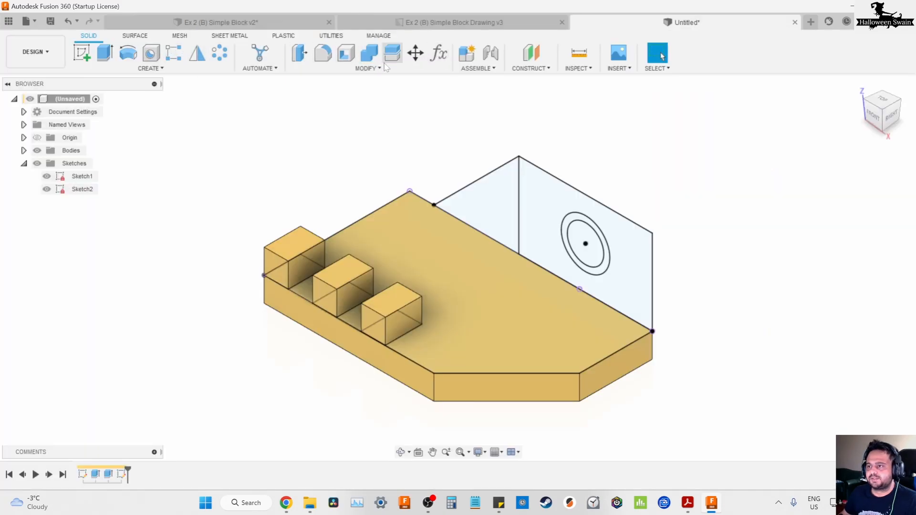
# Extrude the rectangle, triangle and ring profiles by -15 mm over the base as a Join, leaving the inner 15 mm circle open
pyautogui.click(105, 52)
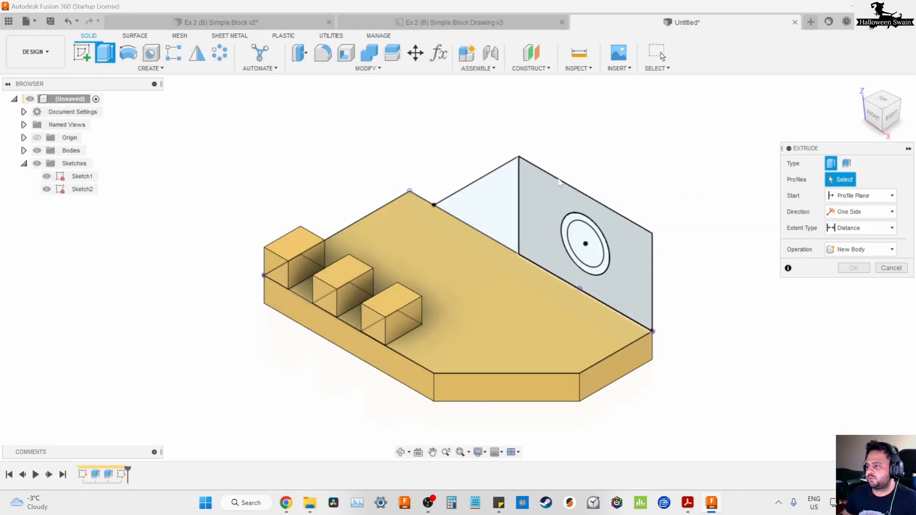
pyautogui.click(501, 200)
pyautogui.click(577, 217)
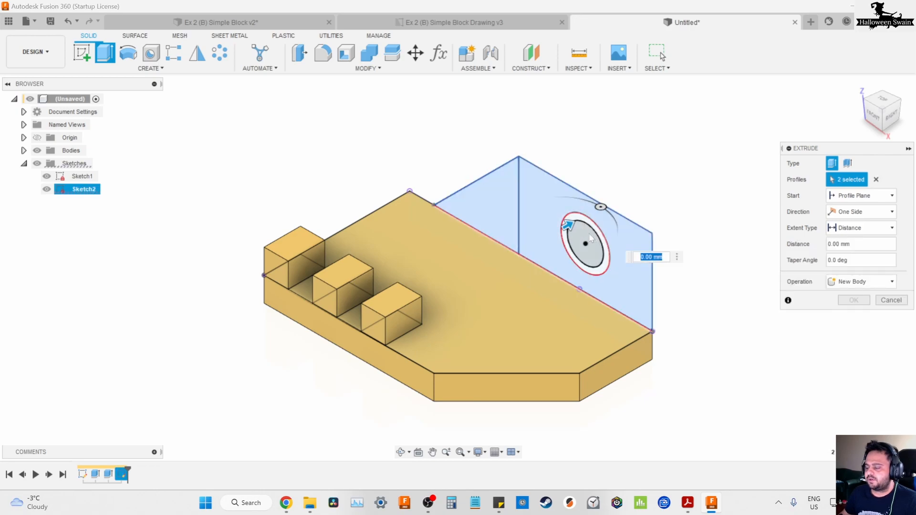
pyautogui.click(580, 226)
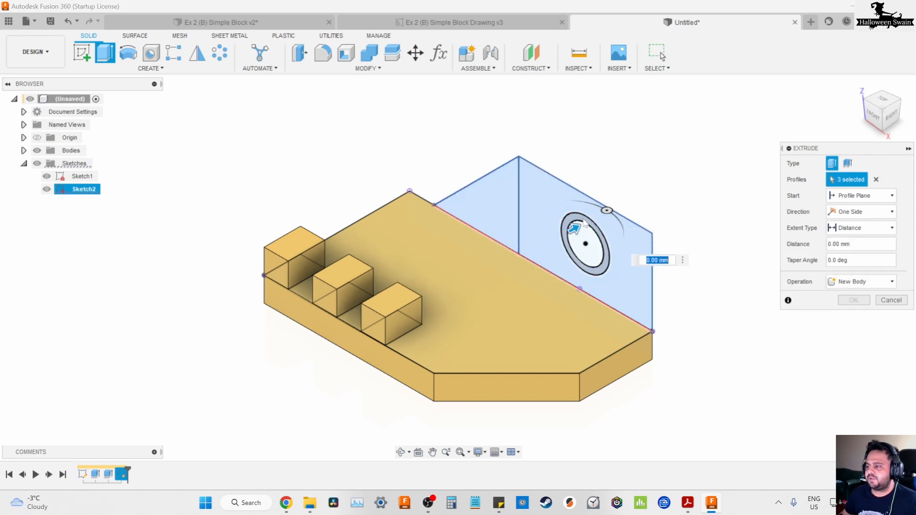
pyautogui.click(573, 232)
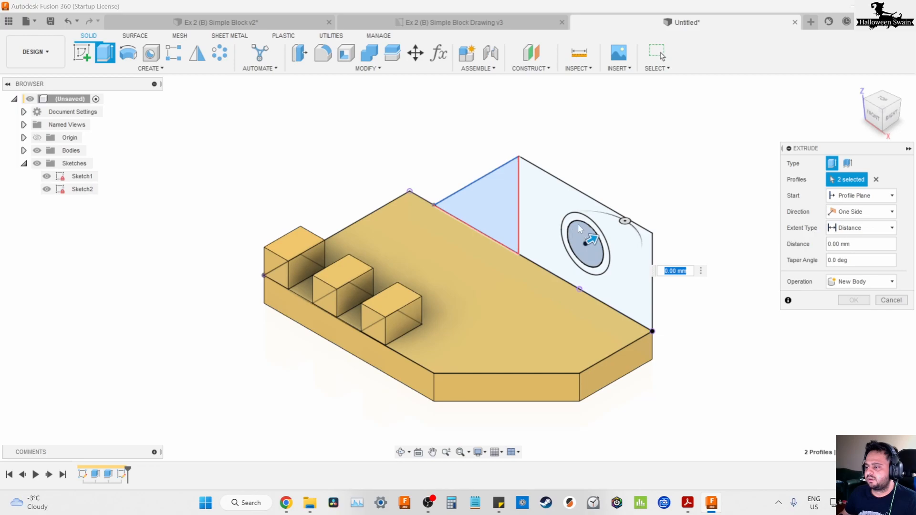
pyautogui.click(584, 234)
pyautogui.moveTo(589, 238); pyautogui.dragTo(527, 251)
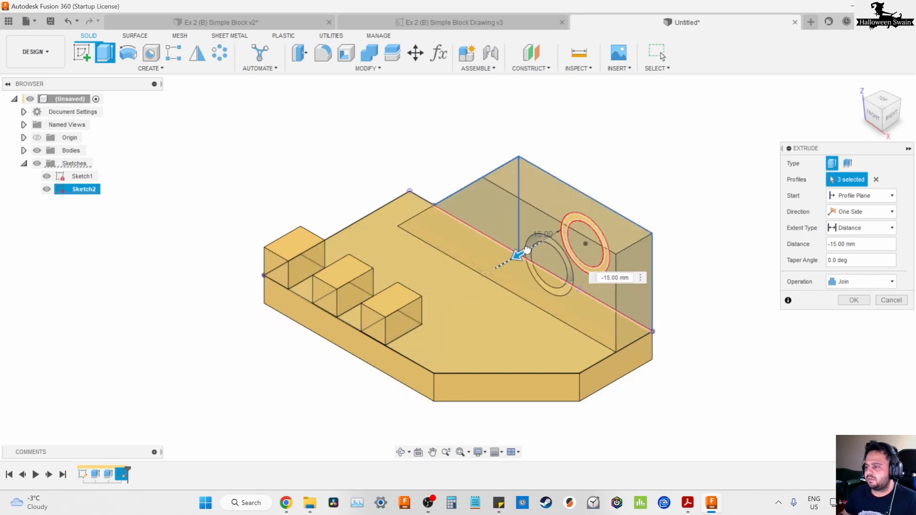
pyautogui.click(584, 240)
pyautogui.moveTo(541, 252)
pyautogui.keyDown('shift'); pyautogui.mouseDown(button='middle')
pyautogui.moveTo(541, 234)
pyautogui.moveTo(536, 244)
pyautogui.moveTo(550, 249)
pyautogui.moveTo(555, 240)
pyautogui.mouseUp(button='middle'); pyautogui.keyUp('shift')
pyautogui.click(554, 240)
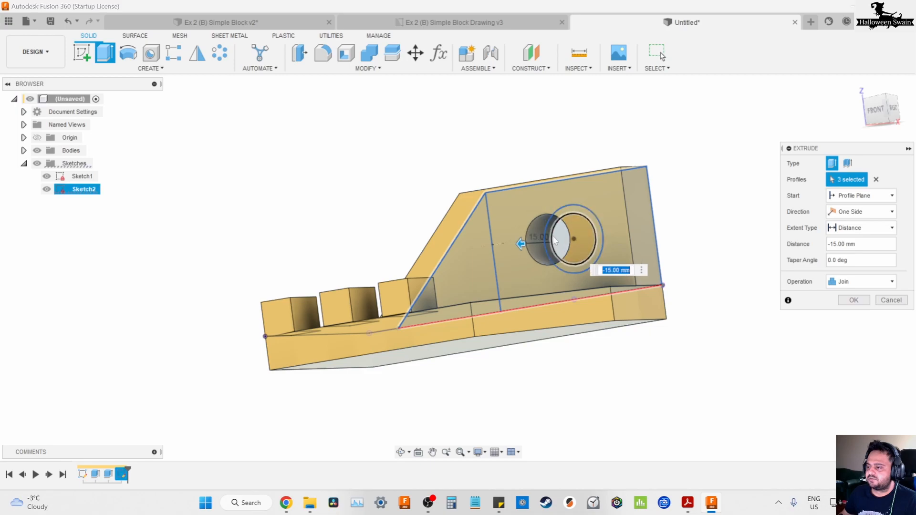
pyautogui.keyDown('shift'); pyautogui.moveTo(653, 286); pyautogui.dragTo(638, 302, button='middle'); pyautogui.keyUp('shift')
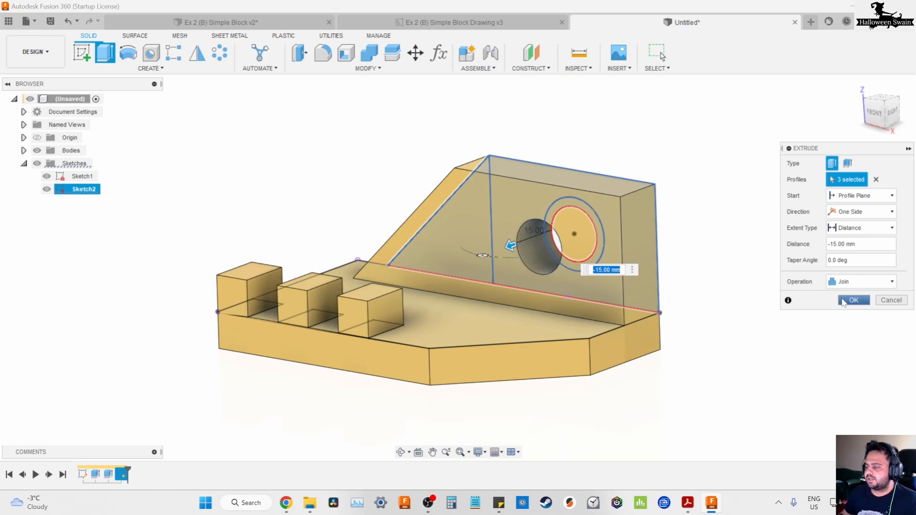
pyautogui.click(844, 302)
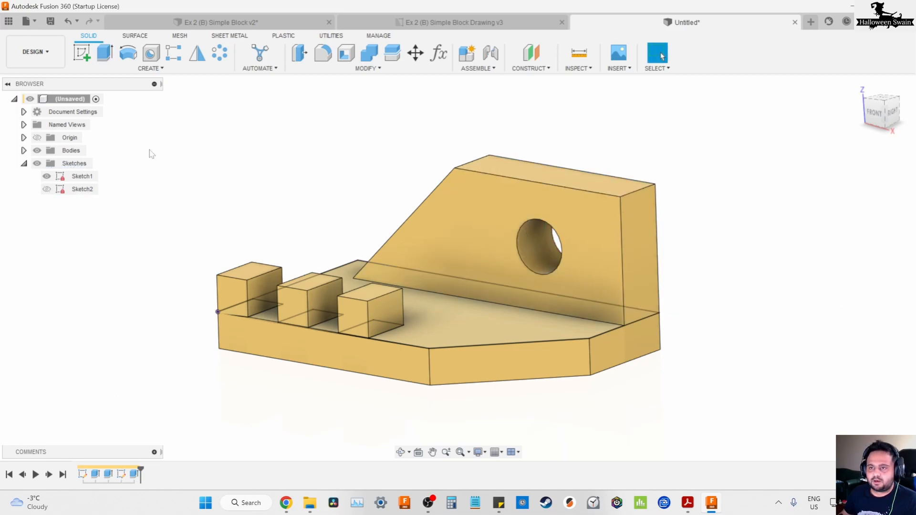
# Show the wall sketch and extrude its ring profile as a 2 mm deep Cut, starting from the wall's front face
pyautogui.click(105, 52)
pyautogui.moveTo(687, 207)
pyautogui.keyDown('shift'); pyautogui.mouseDown(button='middle')
pyautogui.moveTo(651, 242)
pyautogui.moveTo(583, 230)
pyautogui.mouseUp(button='middle'); pyautogui.keyUp('shift')
pyautogui.click(46, 189)
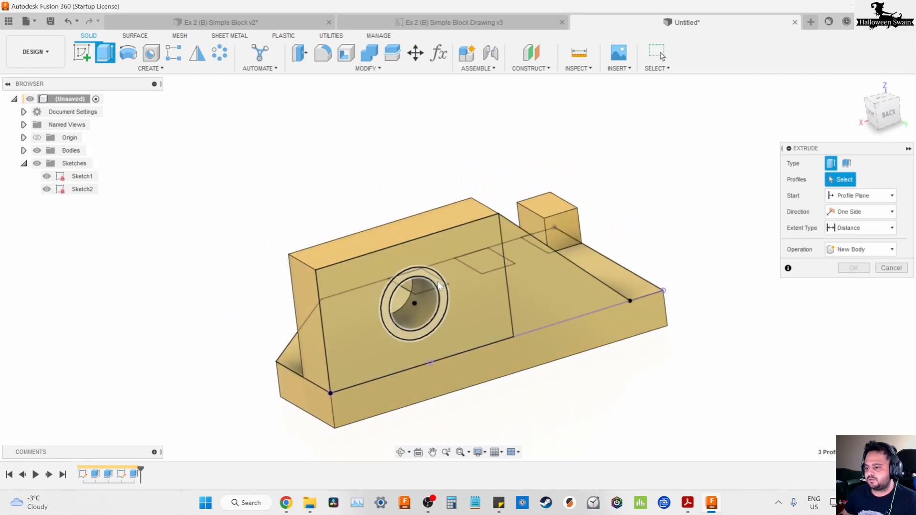
pyautogui.click(439, 286)
pyautogui.keyDown('shift'); pyautogui.moveTo(439, 285); pyautogui.dragTo(382, 252, button='middle'); pyautogui.keyUp('shift')
pyautogui.keyDown('shift'); pyautogui.moveTo(546, 252); pyautogui.dragTo(478, 287, button='middle'); pyautogui.keyUp('shift')
pyautogui.click(862, 195)
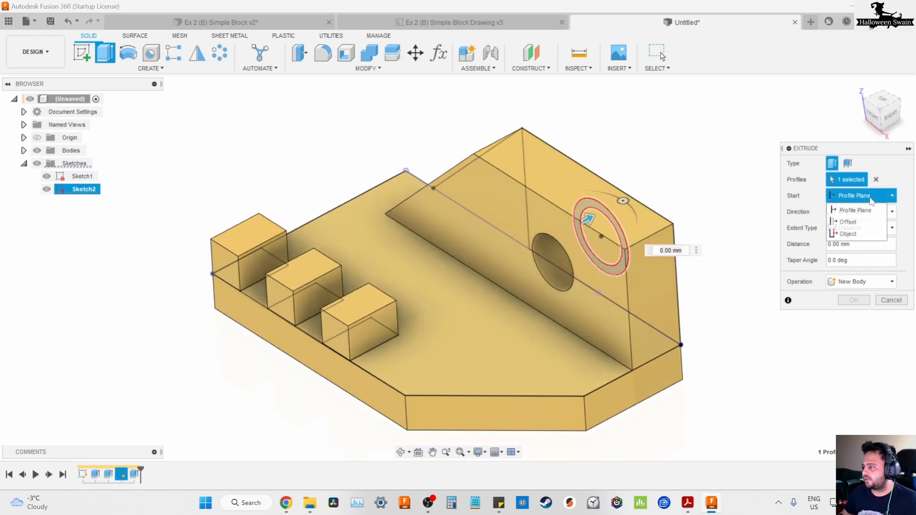
pyautogui.click(868, 233)
pyautogui.click(479, 238)
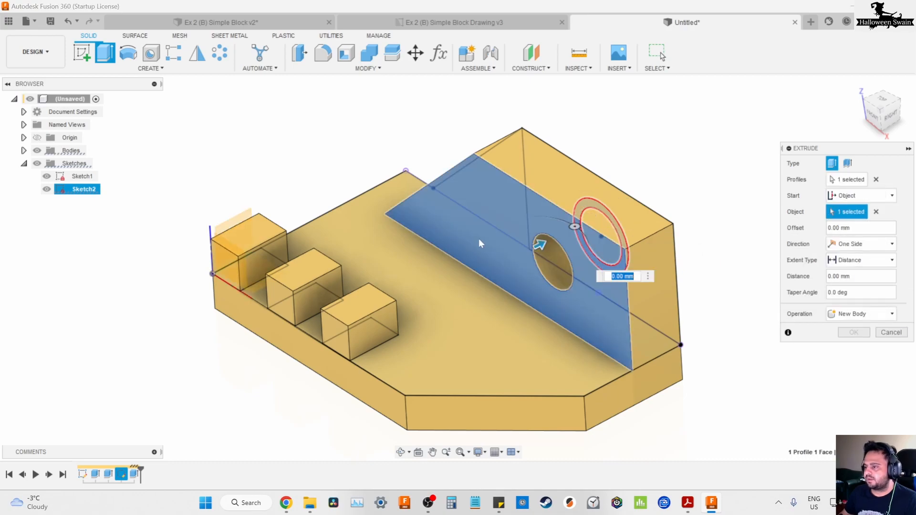
pyautogui.moveTo(541, 245); pyautogui.dragTo(547, 242)
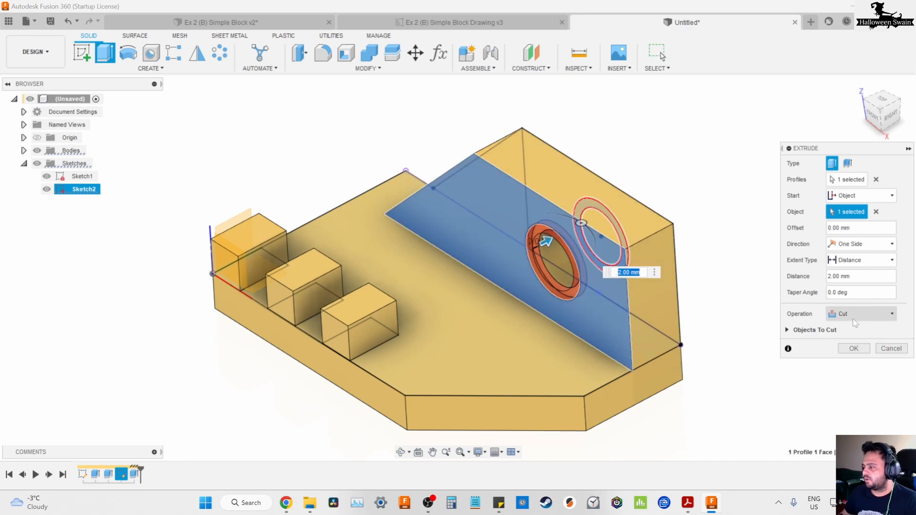
pyautogui.click(854, 348)
# Return the model to the home view and hide all sketches
pyautogui.click(857, 88)
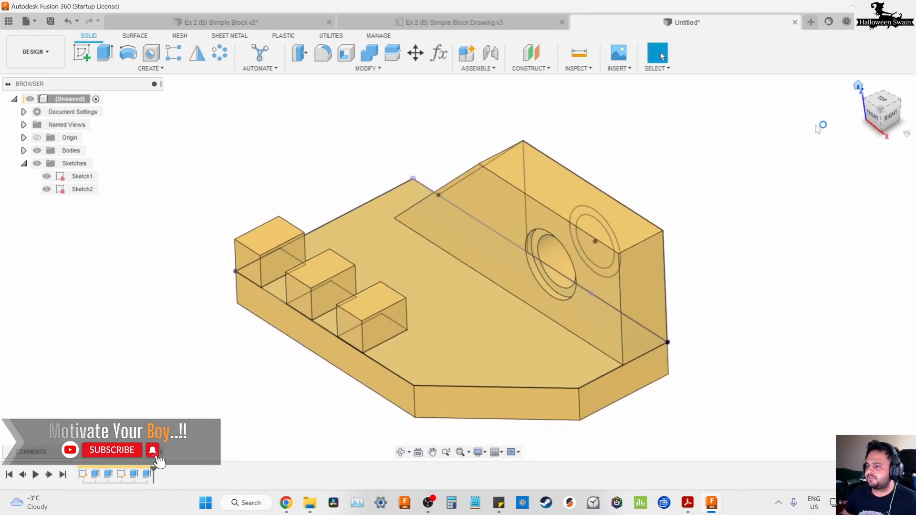
pyautogui.click(36, 164)
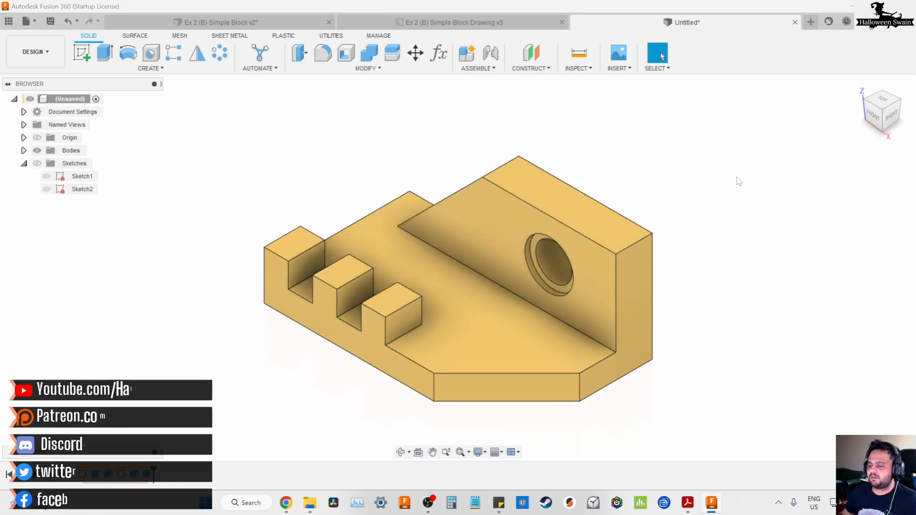